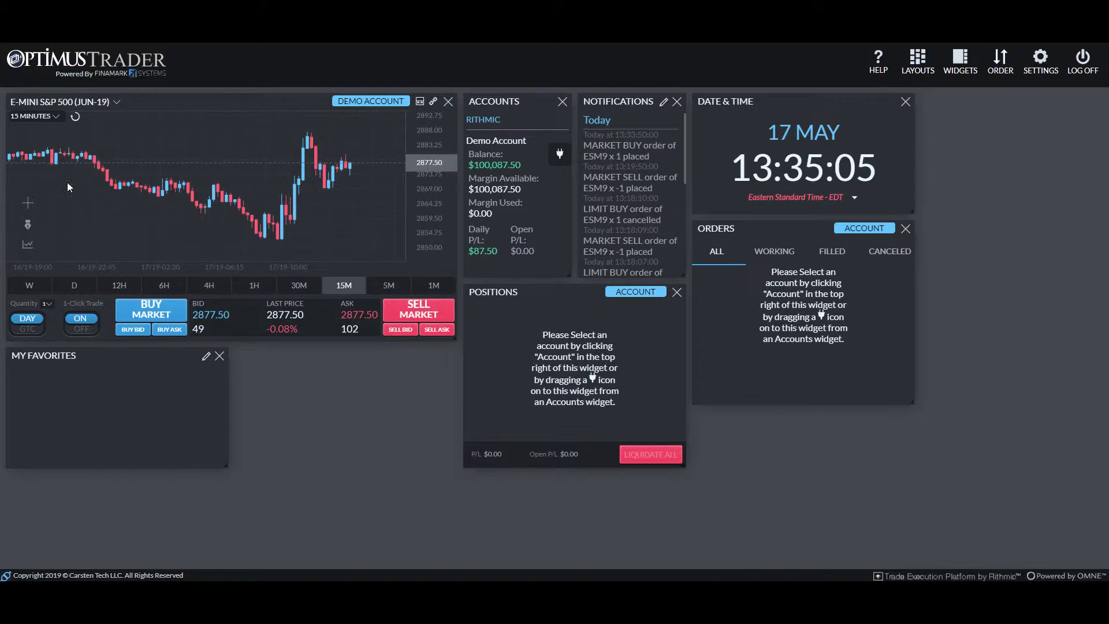
- Inspect candle prices on the E-mini S&P 500 chart with the crosshair and turn the crosshair off
click(28, 203)
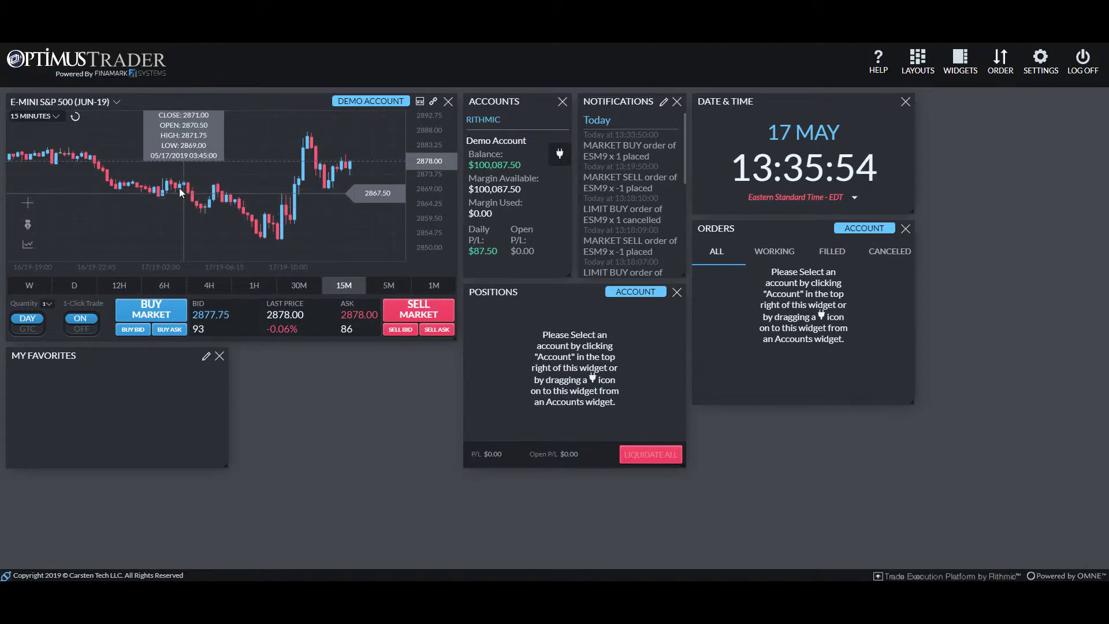
click(25, 207)
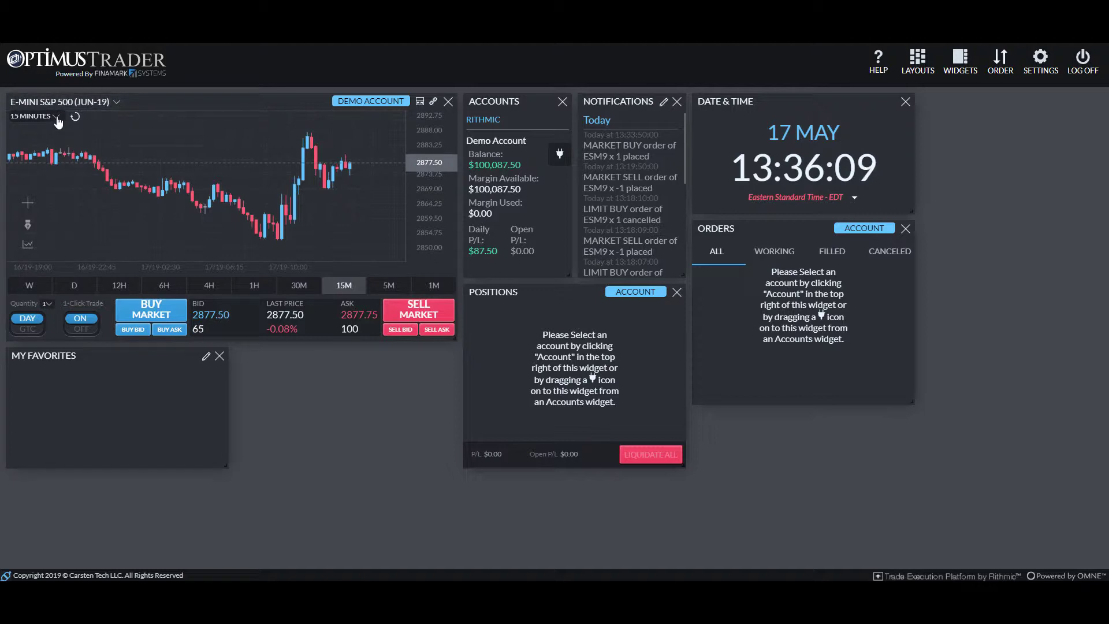
- Review the available chart intervals and set the E-mini S&P 500 chart to 1 hour
click(32, 116)
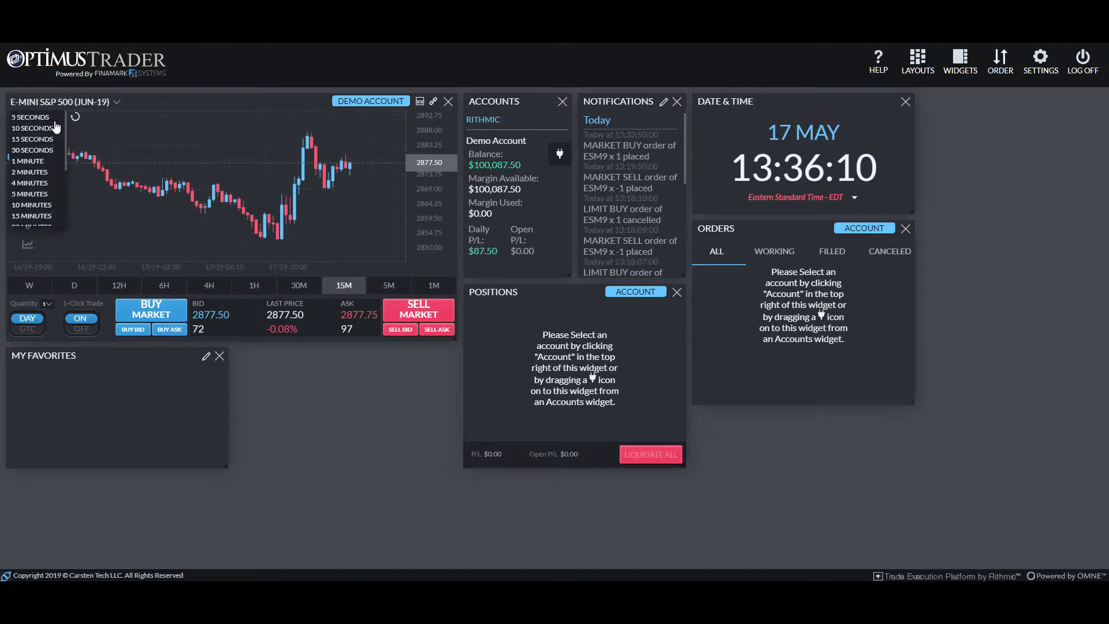
scroll(39, 156, down, 3)
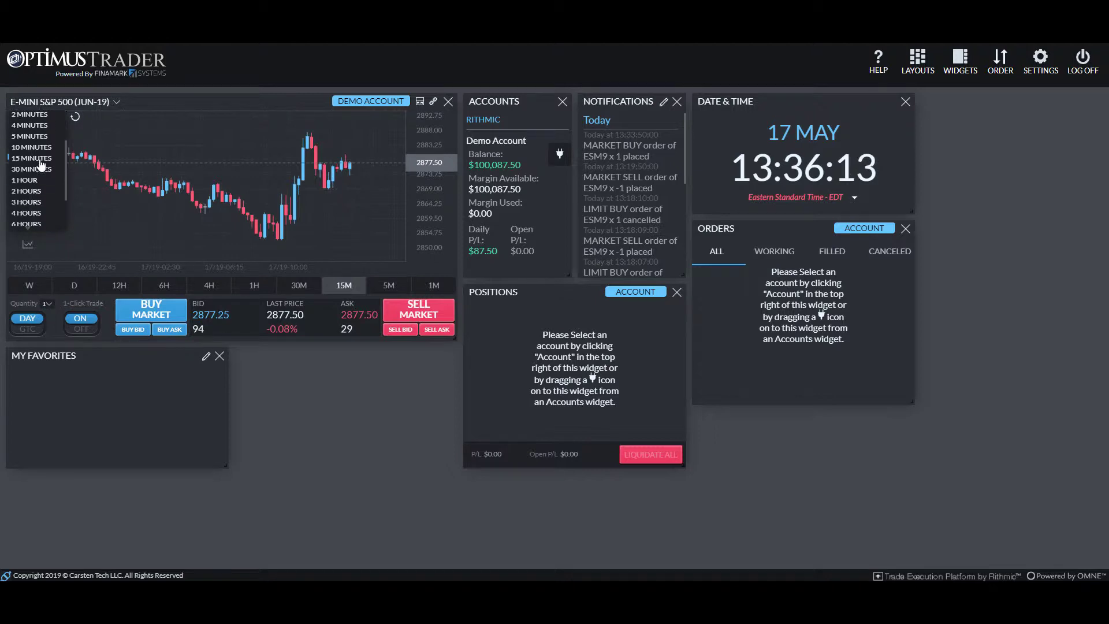
scroll(43, 174, down, 1)
scroll(38, 197, up, 5)
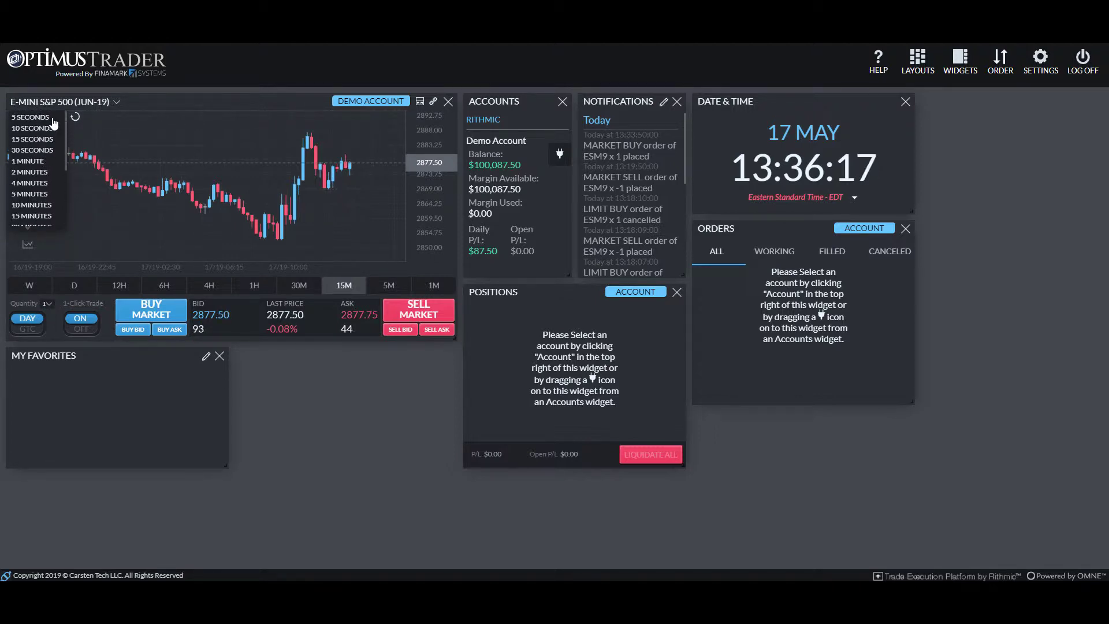
scroll(45, 167, down, 1)
scroll(43, 185, down, 2)
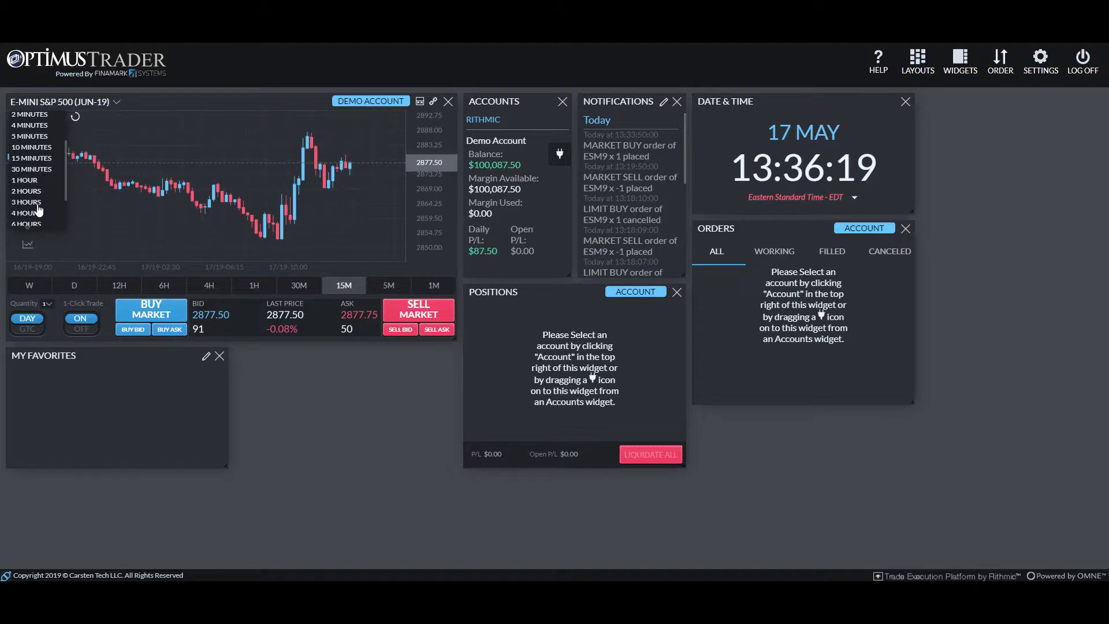
scroll(38, 211, down, 2)
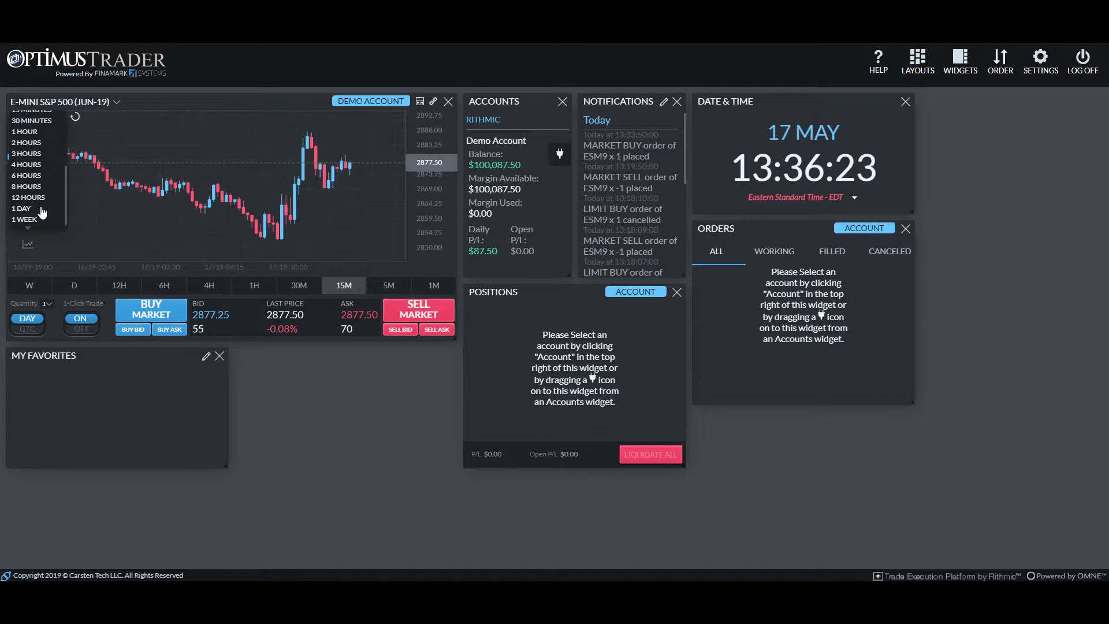
scroll(44, 208, up, 3)
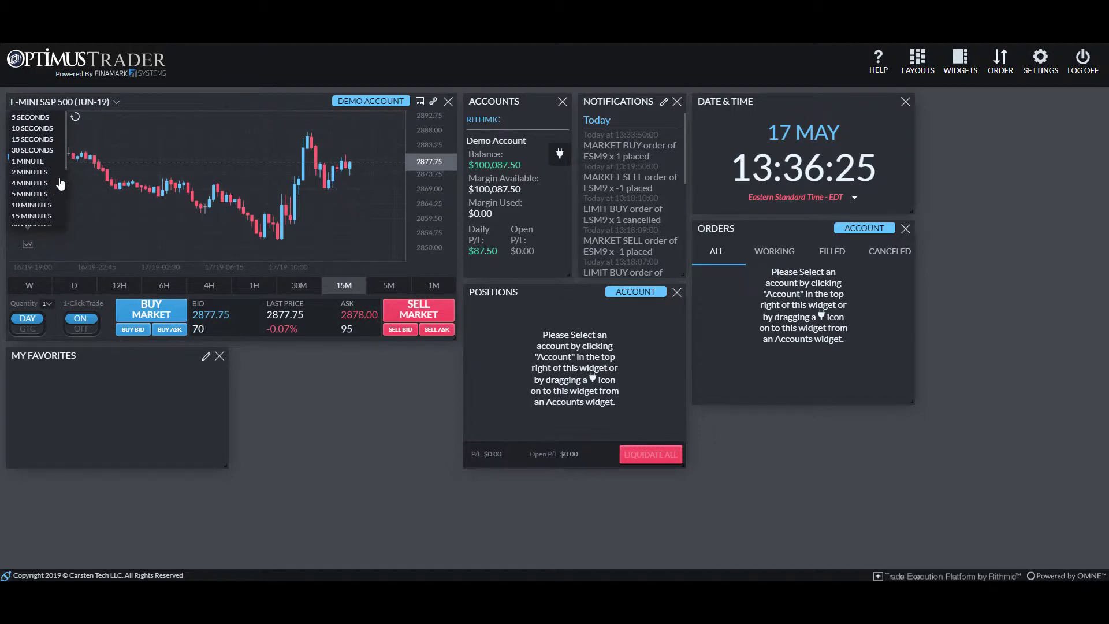
scroll(40, 176, down, 2)
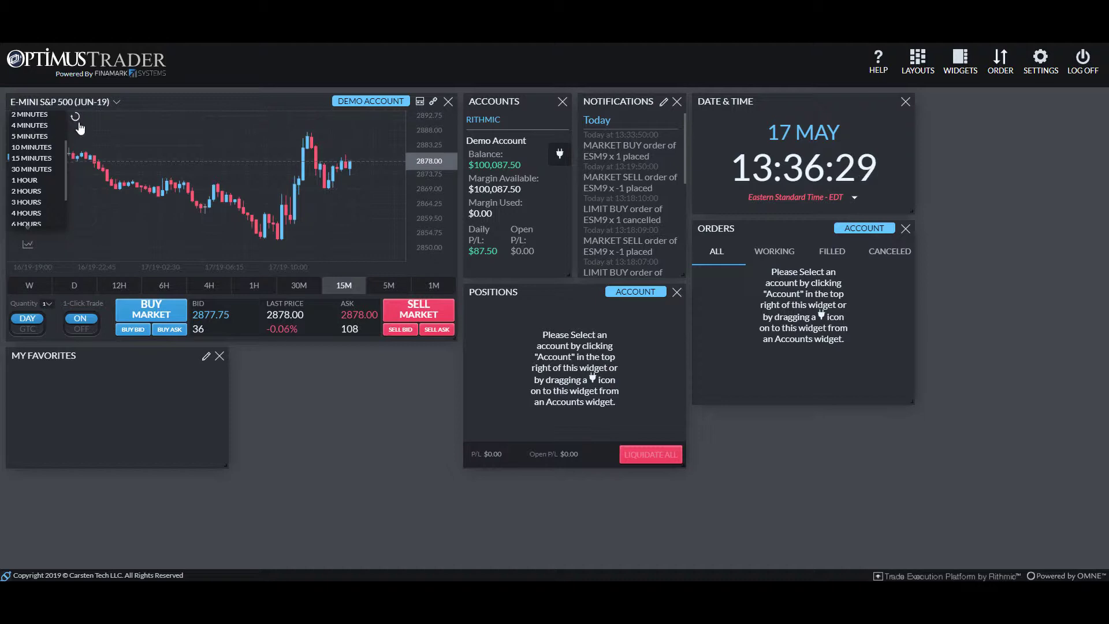
click(34, 181)
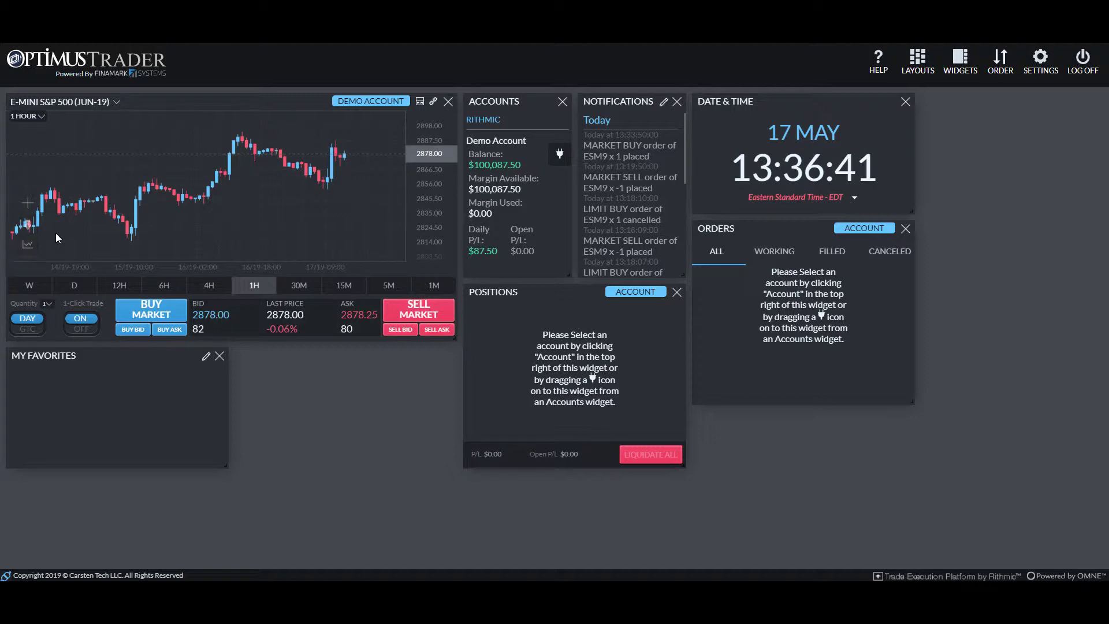
- Change the up-candle colour of the chart's Candlesticks to white
click(28, 244)
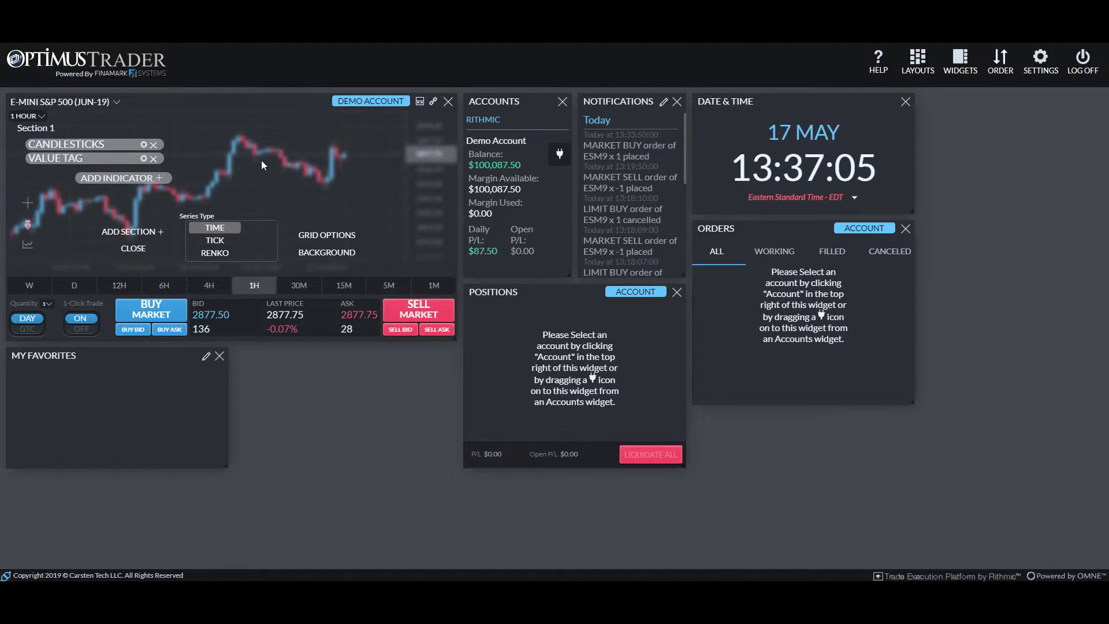
click(144, 146)
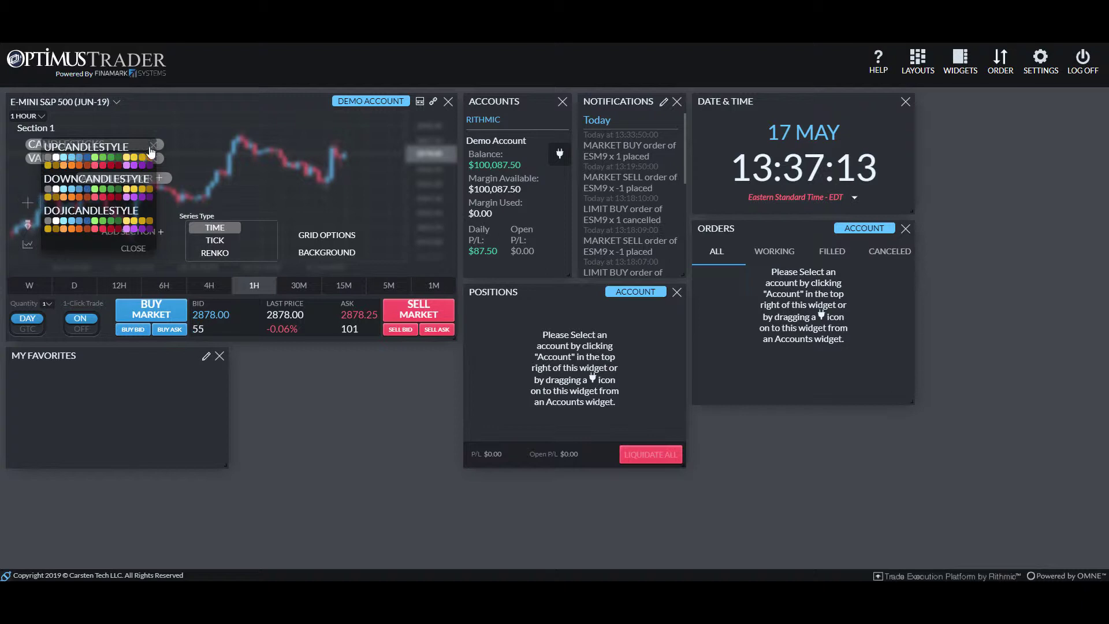
click(56, 157)
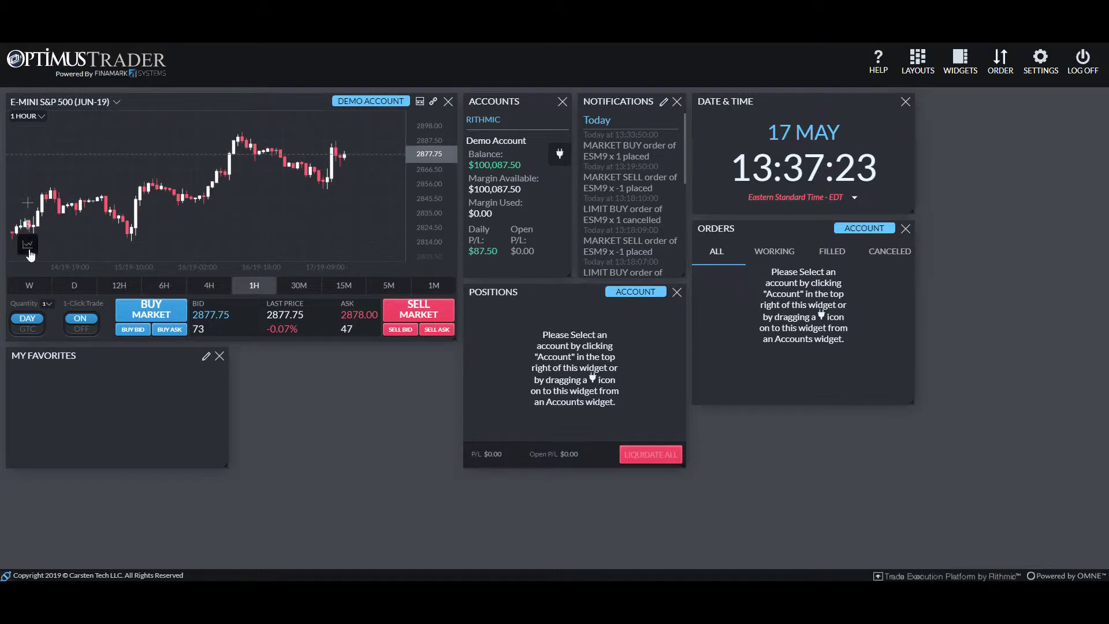
- Try Open as the Value Tag's target value, restore Close, and look over its fill and gridline options
mouse_move(27, 245)
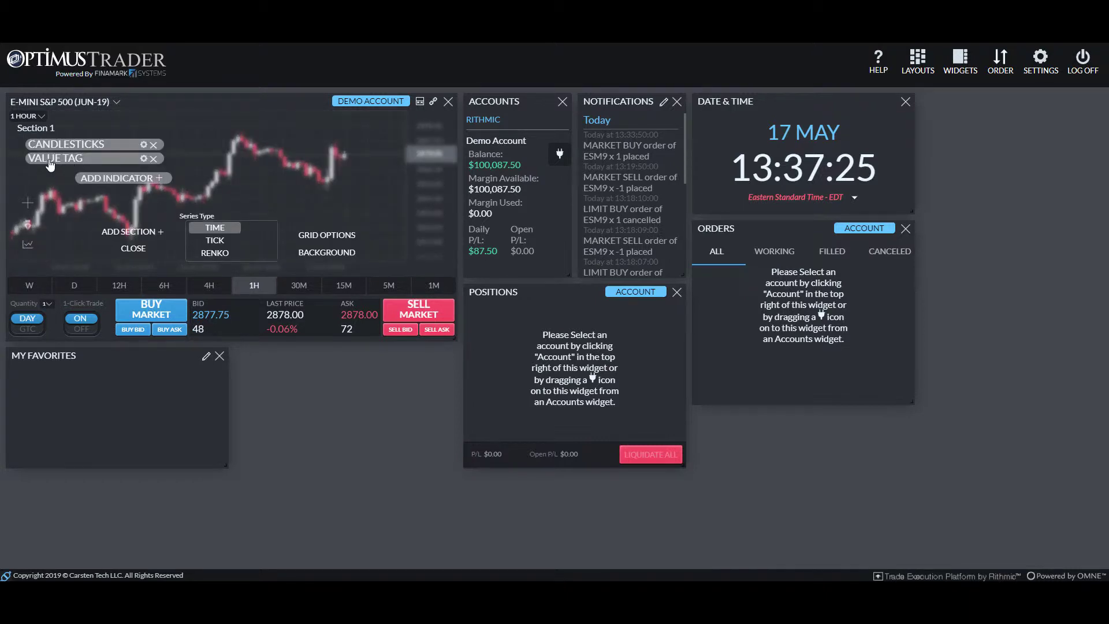
click(143, 159)
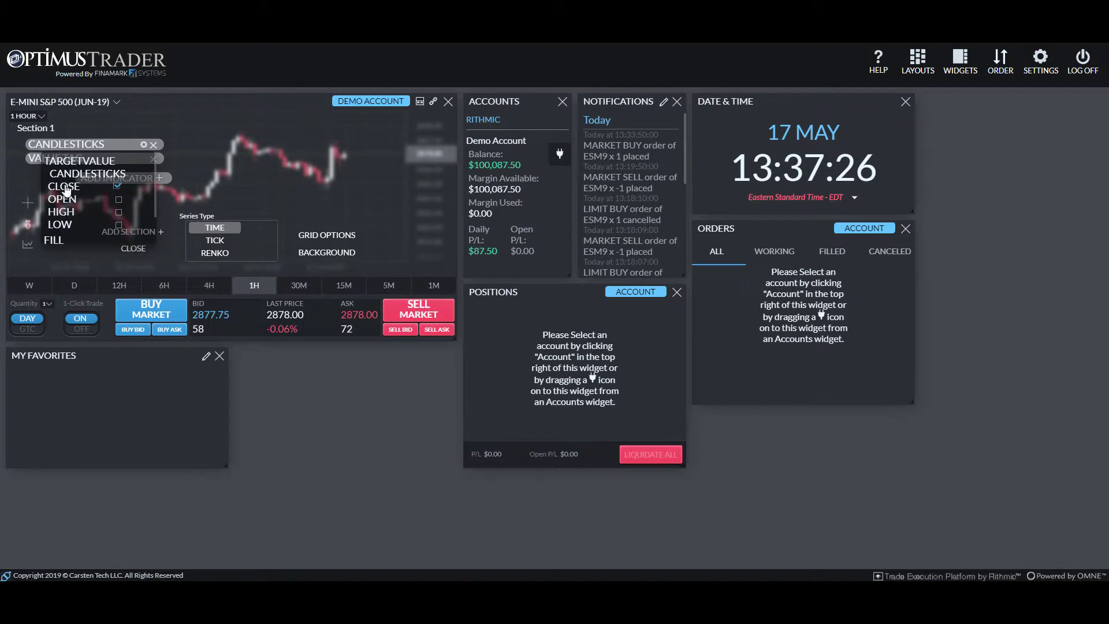
click(119, 199)
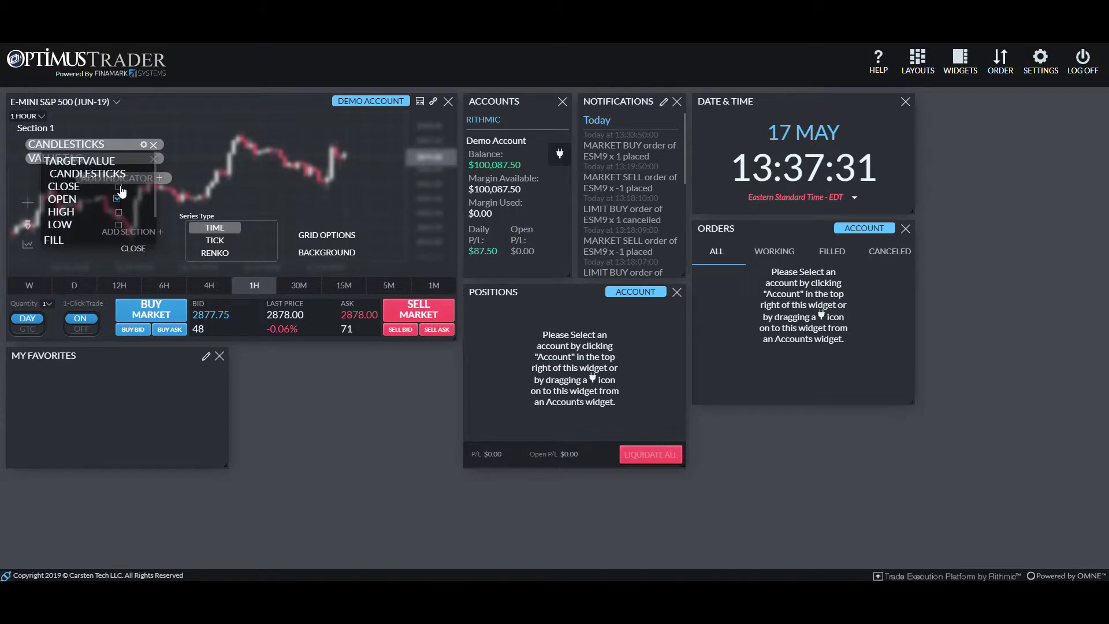
click(118, 186)
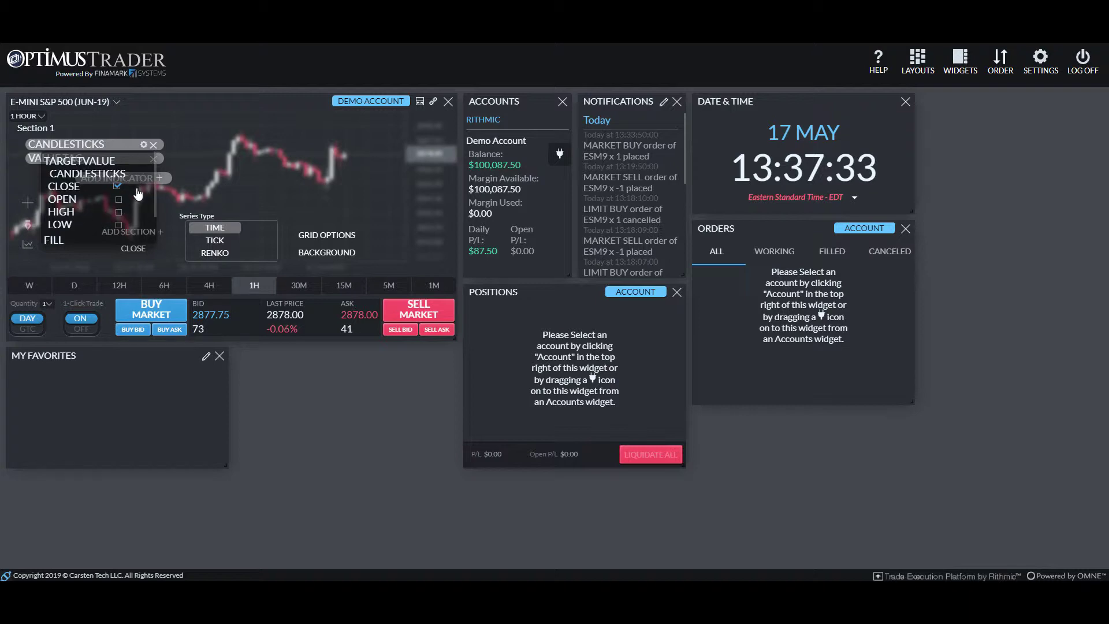
scroll(104, 217, down, 2)
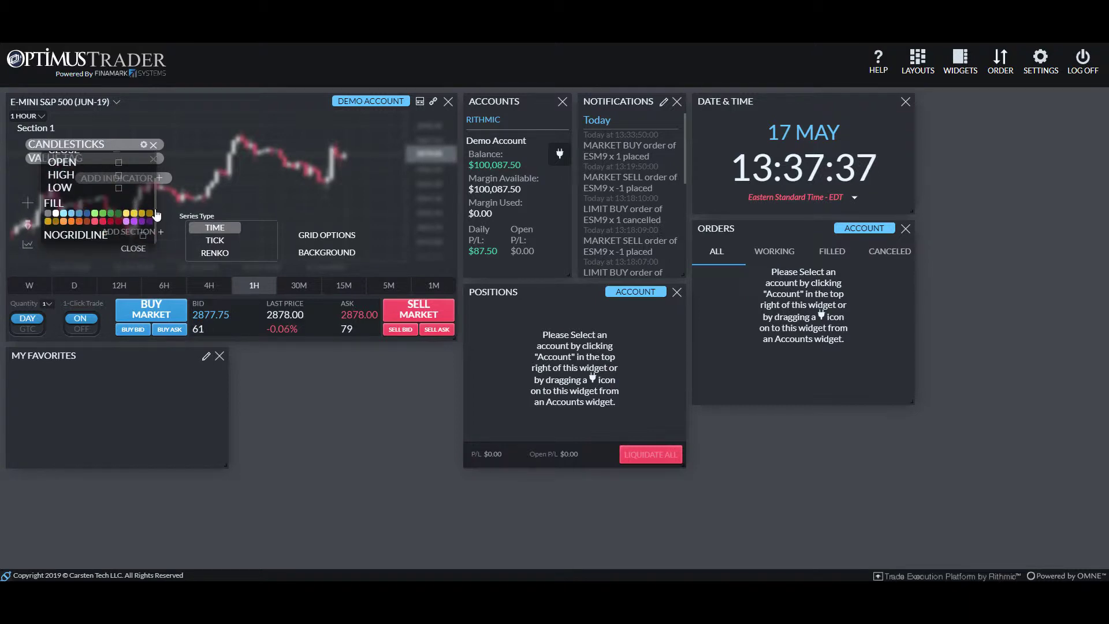
click(31, 162)
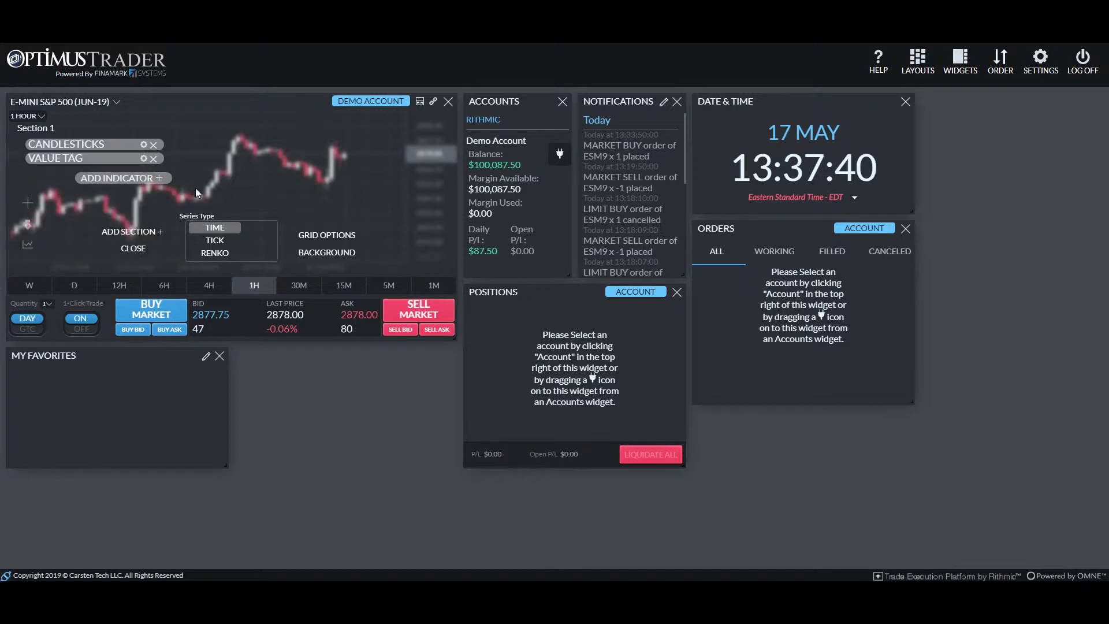
- Add a Bollinger Bands indicator to Section 1 of the chart and close the chart settings
click(159, 180)
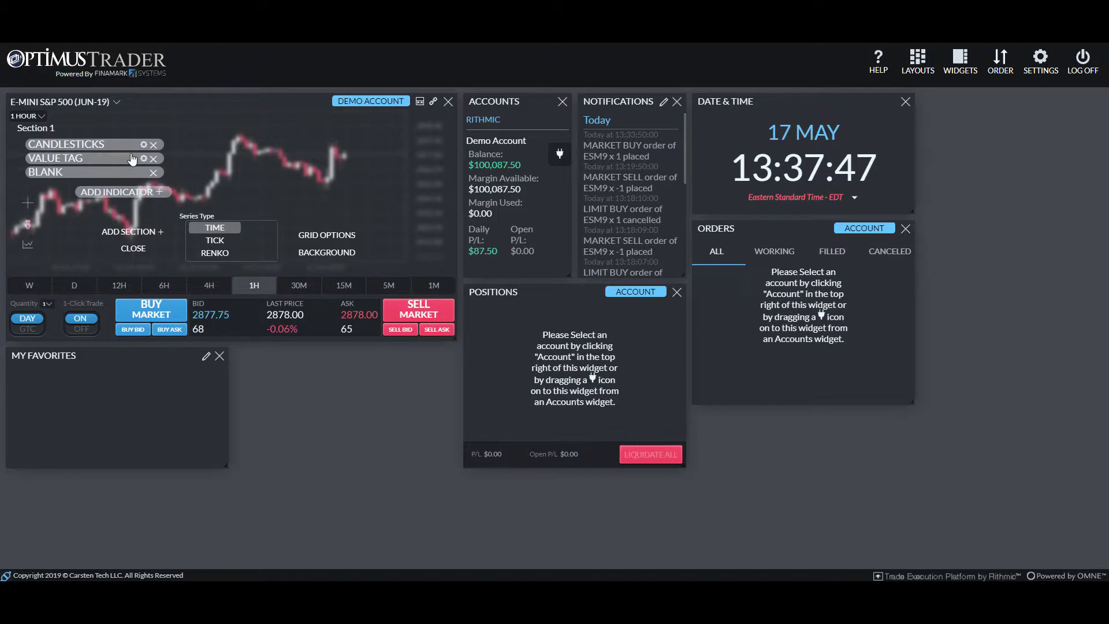
click(46, 174)
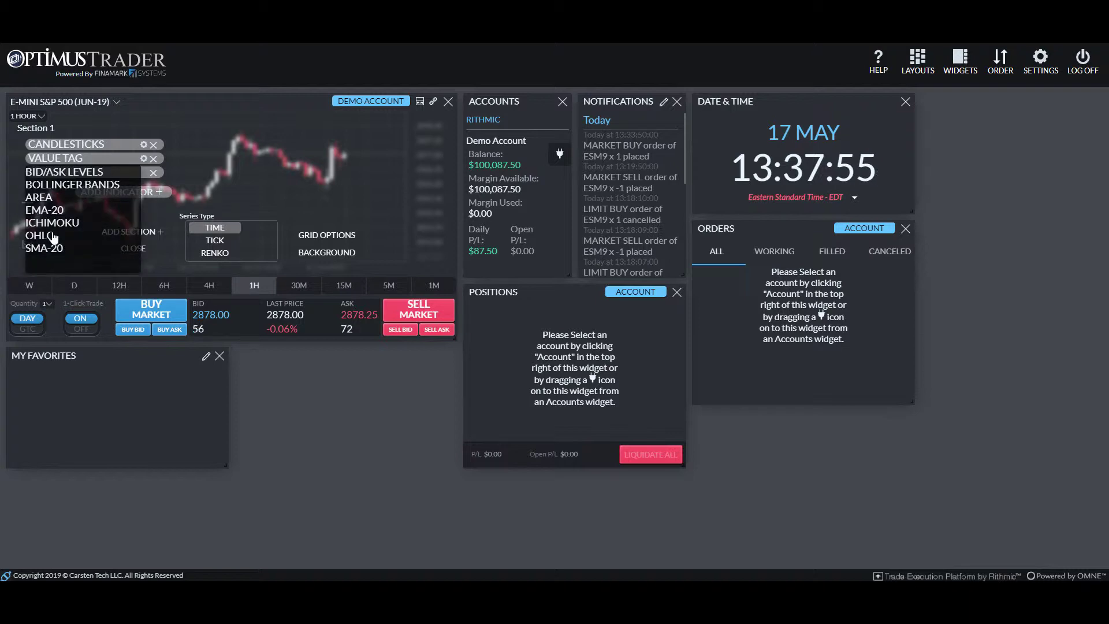
click(45, 185)
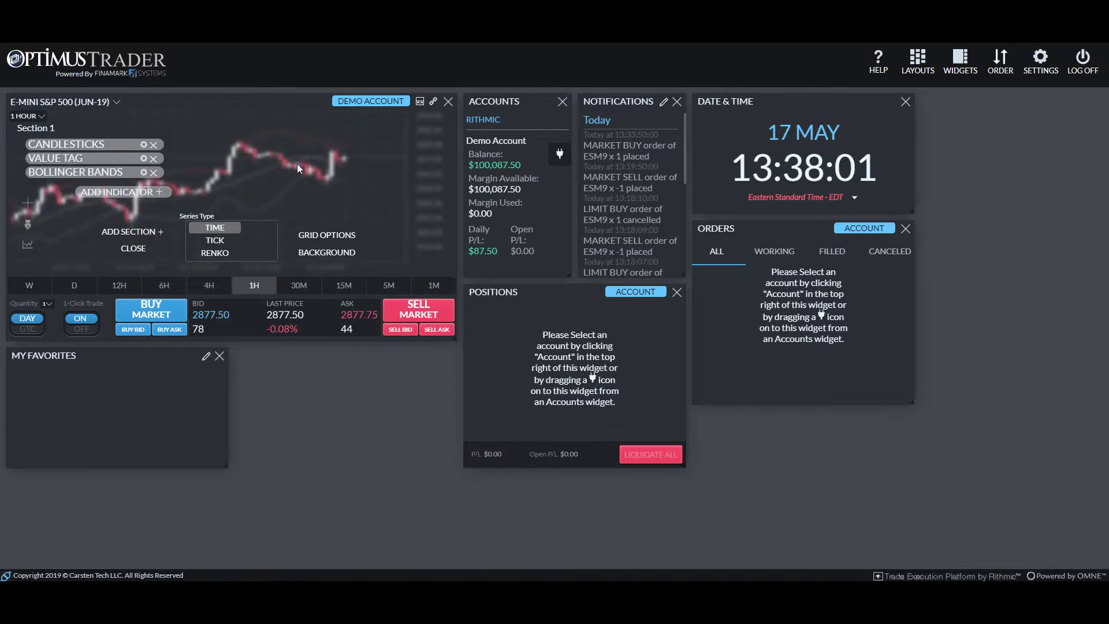
click(133, 249)
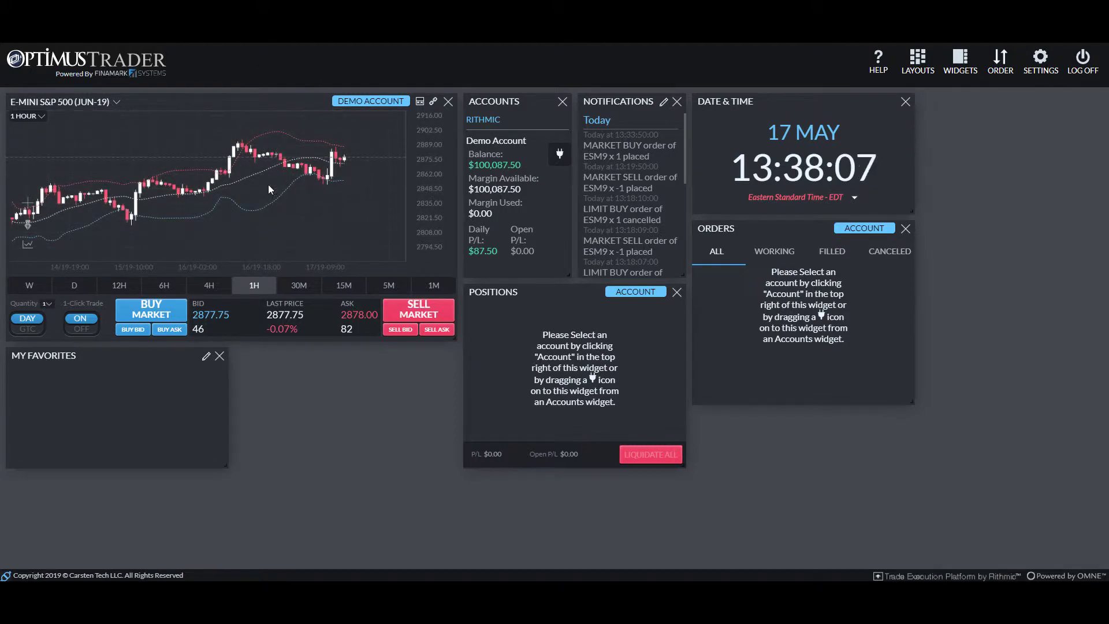
- Try the Tick series type on the chart, switch it to Renko, and close the chart settings
click(27, 243)
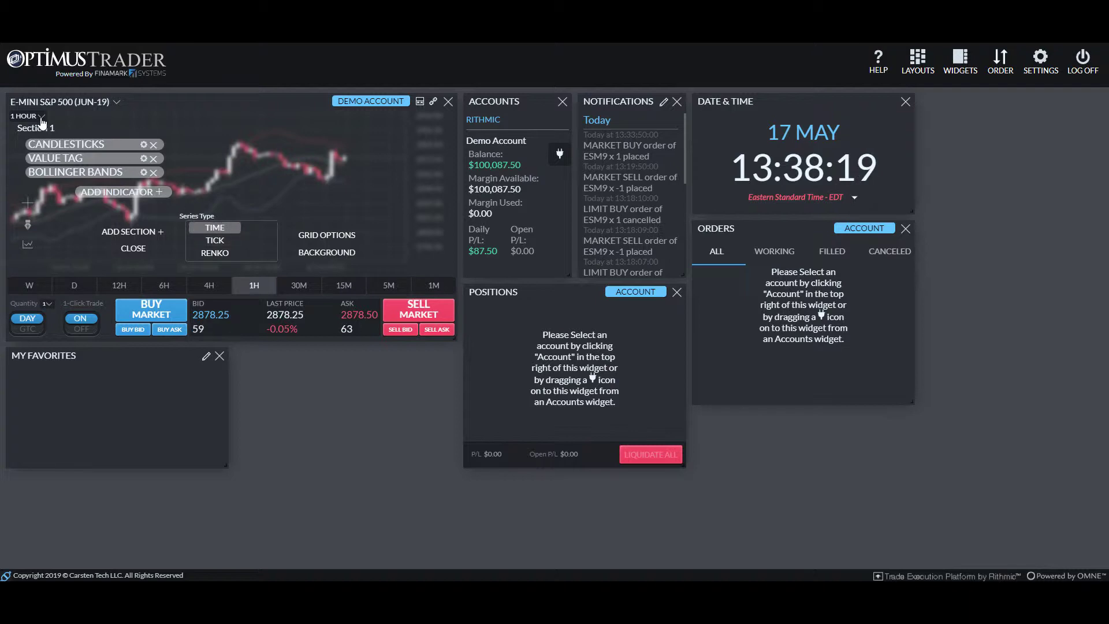
click(220, 246)
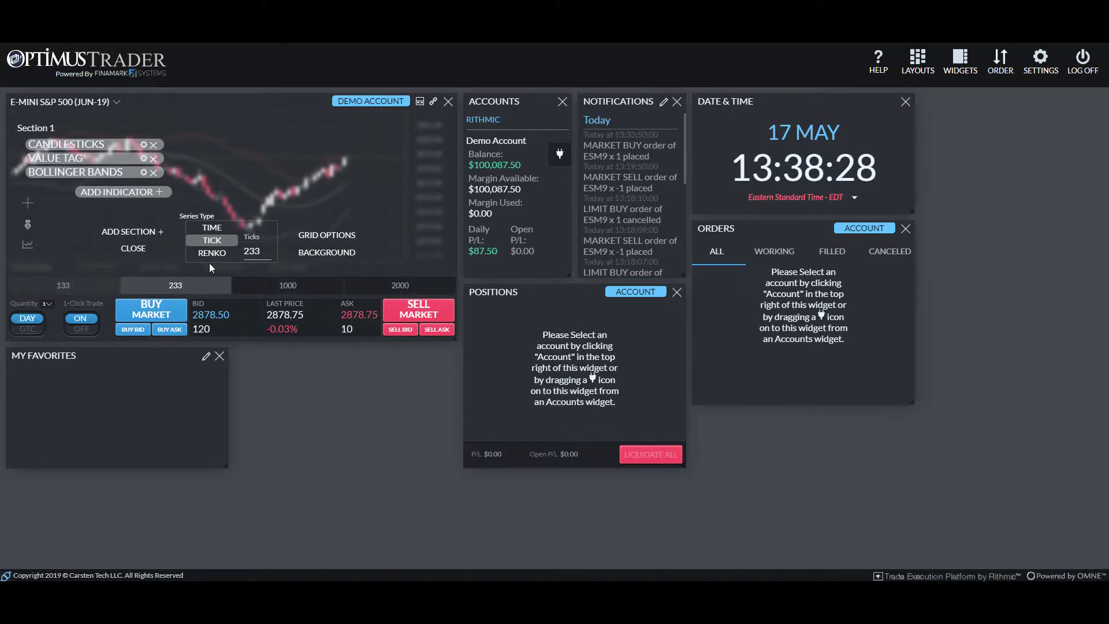
click(222, 253)
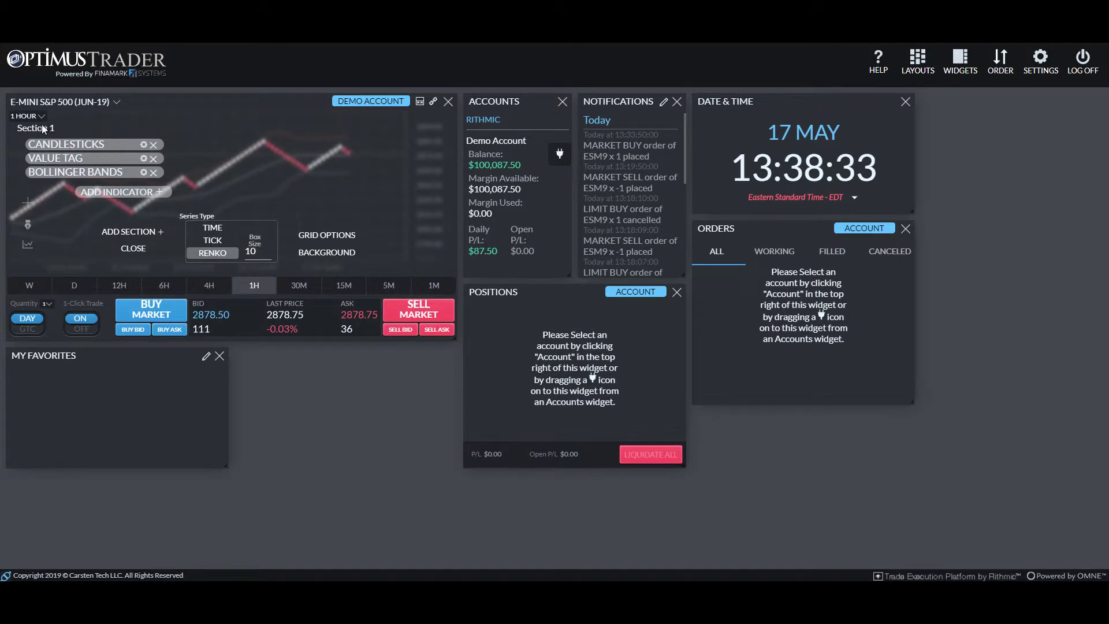
click(144, 254)
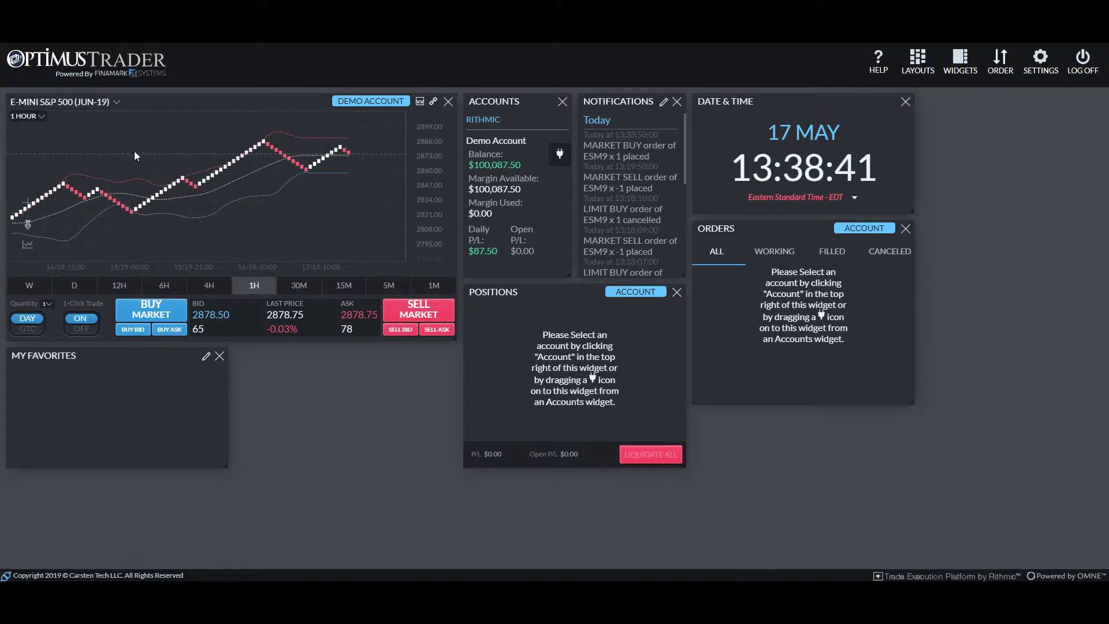
- Change the chart's series type from Renko to Tick and set it to 100 ticks
click(39, 118)
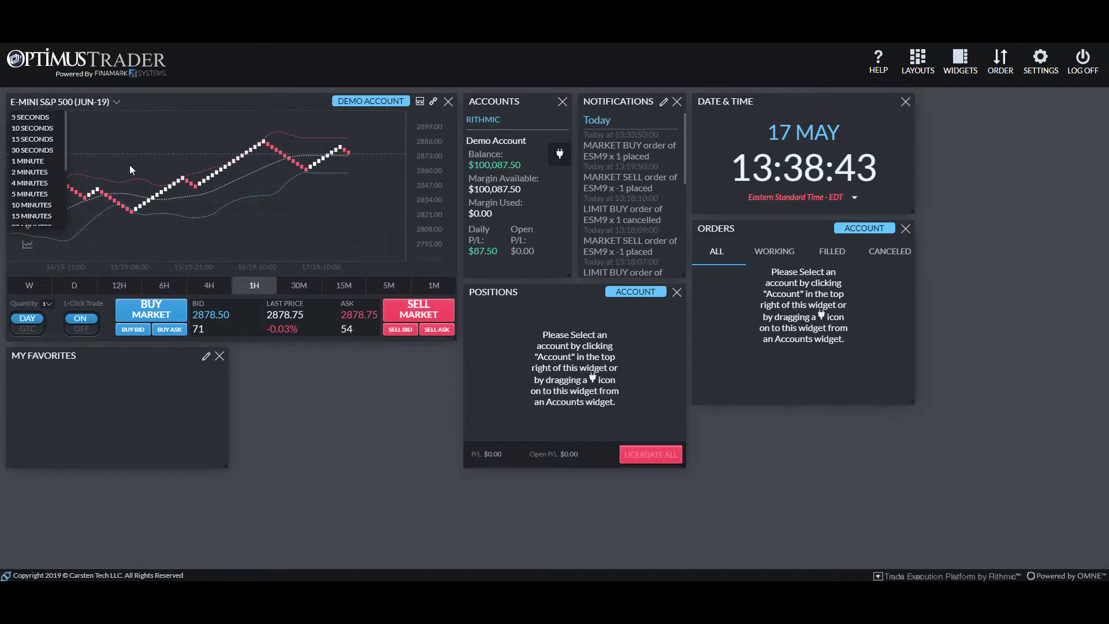
click(25, 246)
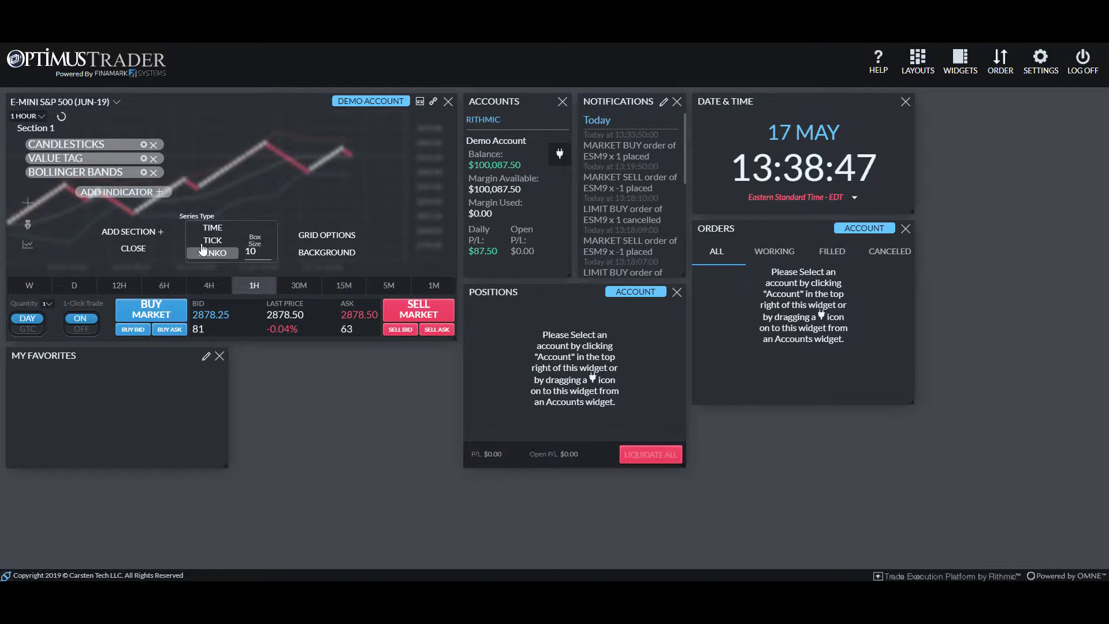
double_click(251, 251)
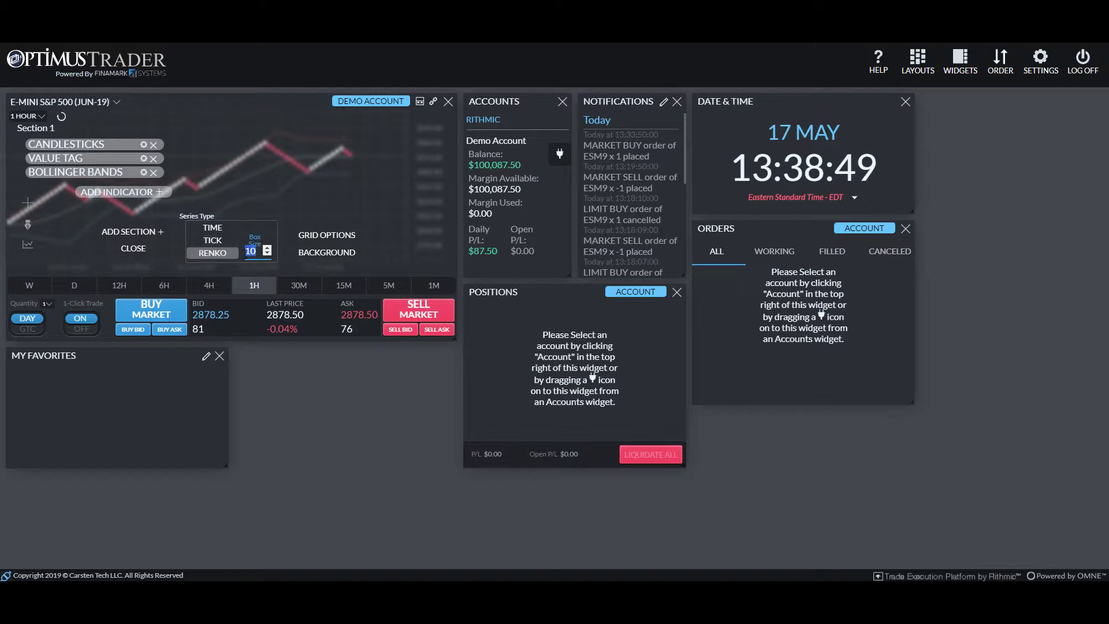
click(212, 239)
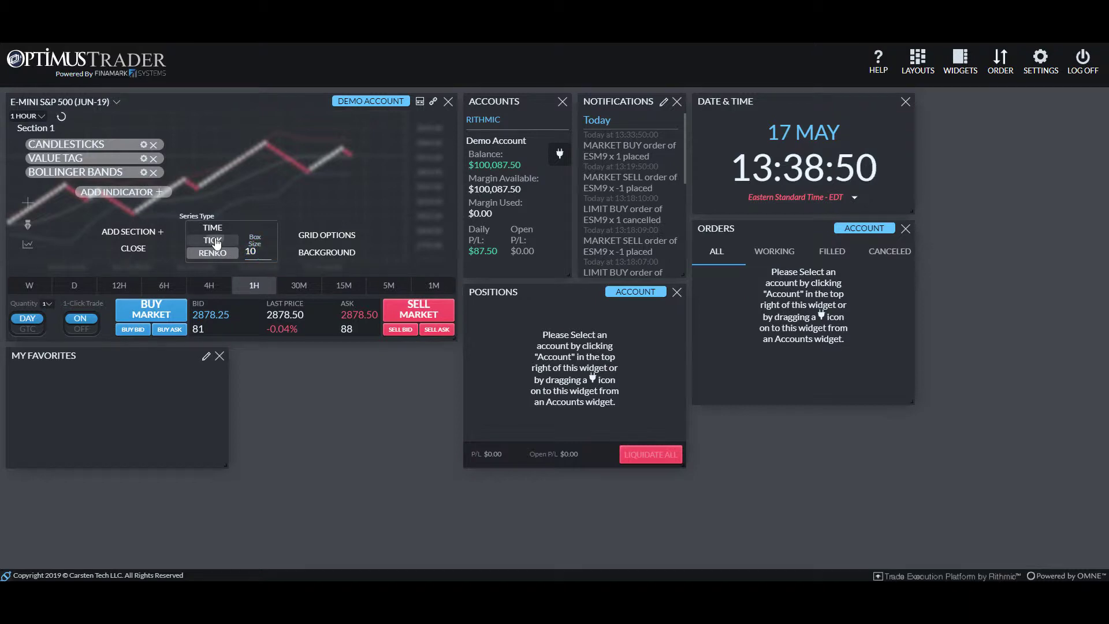
click(244, 251)
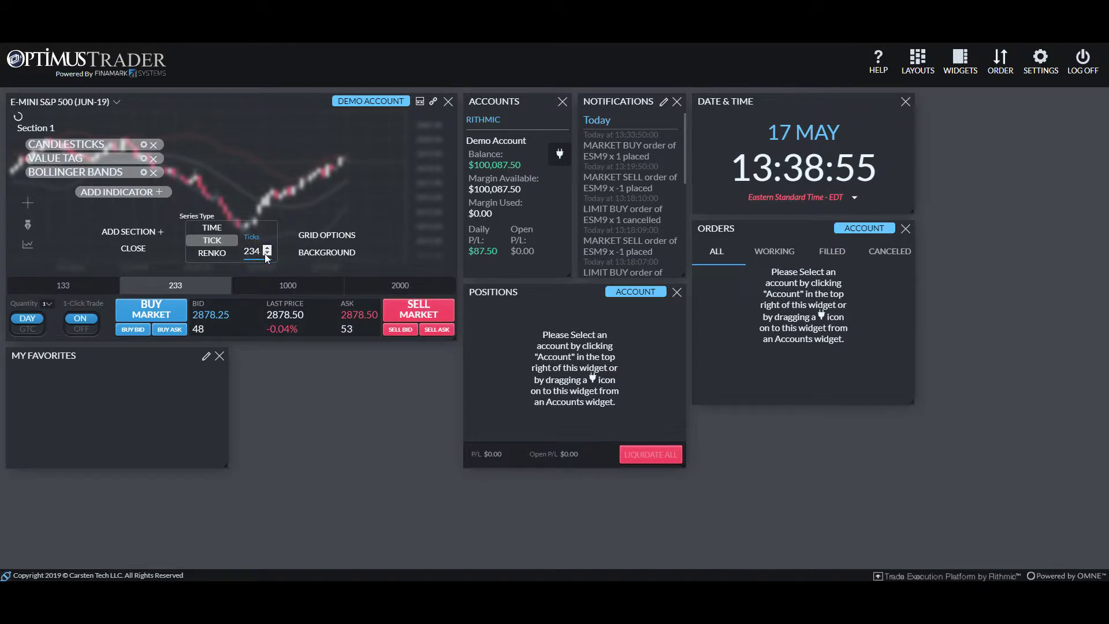
text(100)
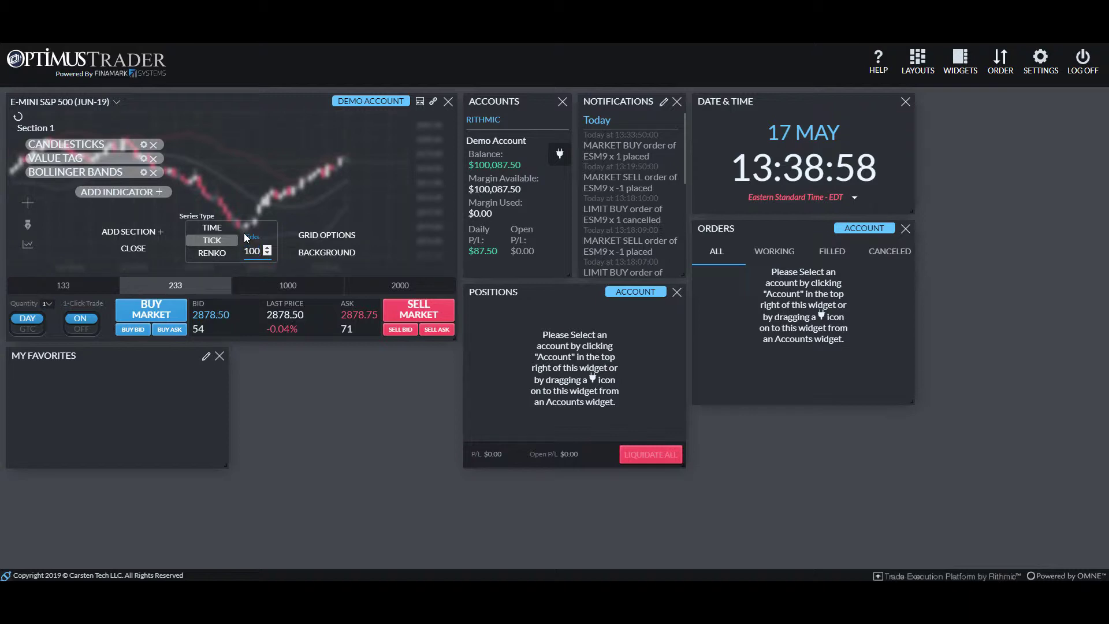
click(149, 249)
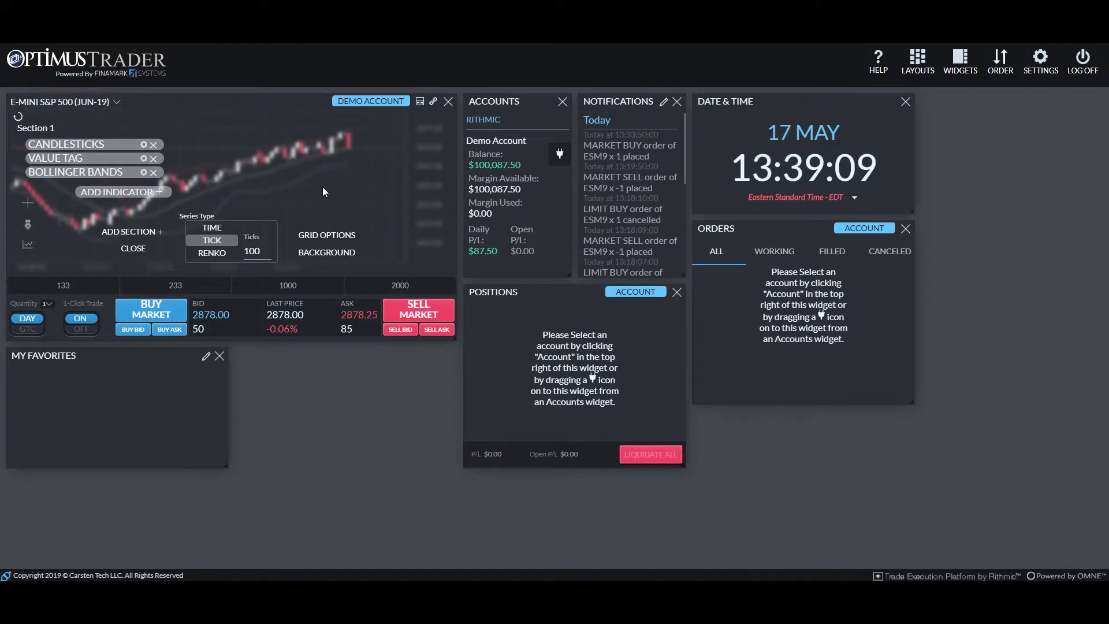
- Switch the chart's series type back to Time
mouse_move(254, 251)
click(212, 228)
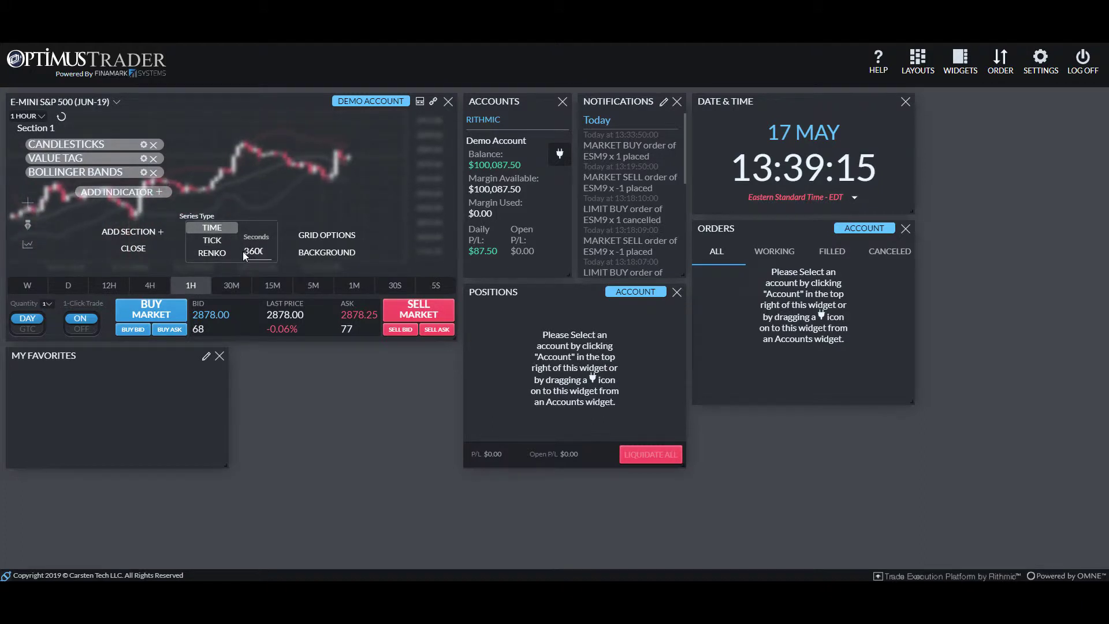
drag(244, 252, 266, 252)
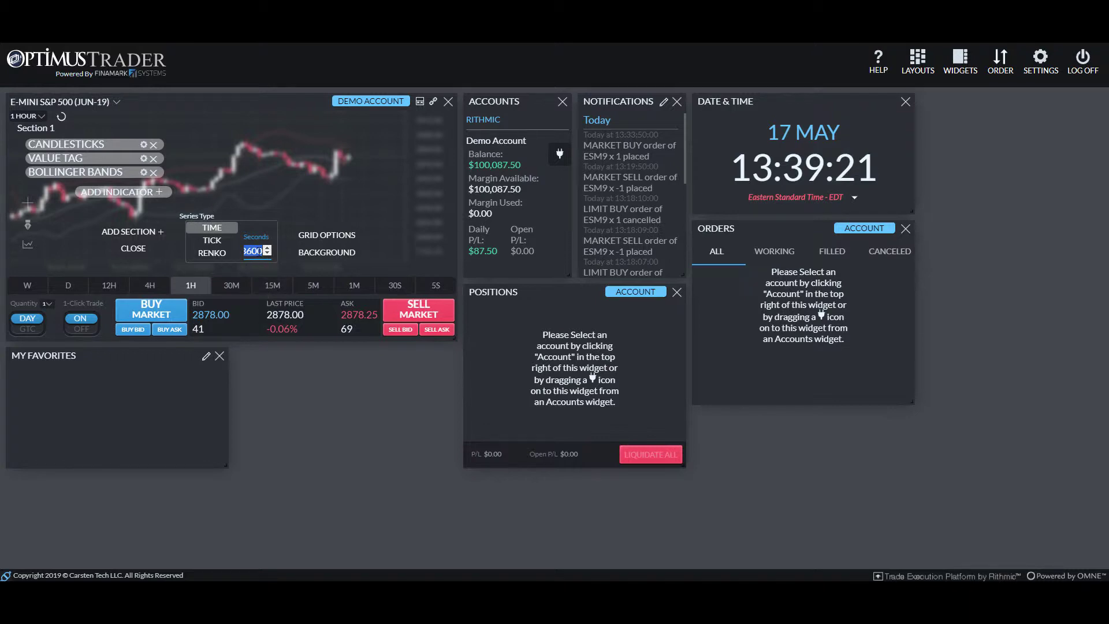
click(42, 117)
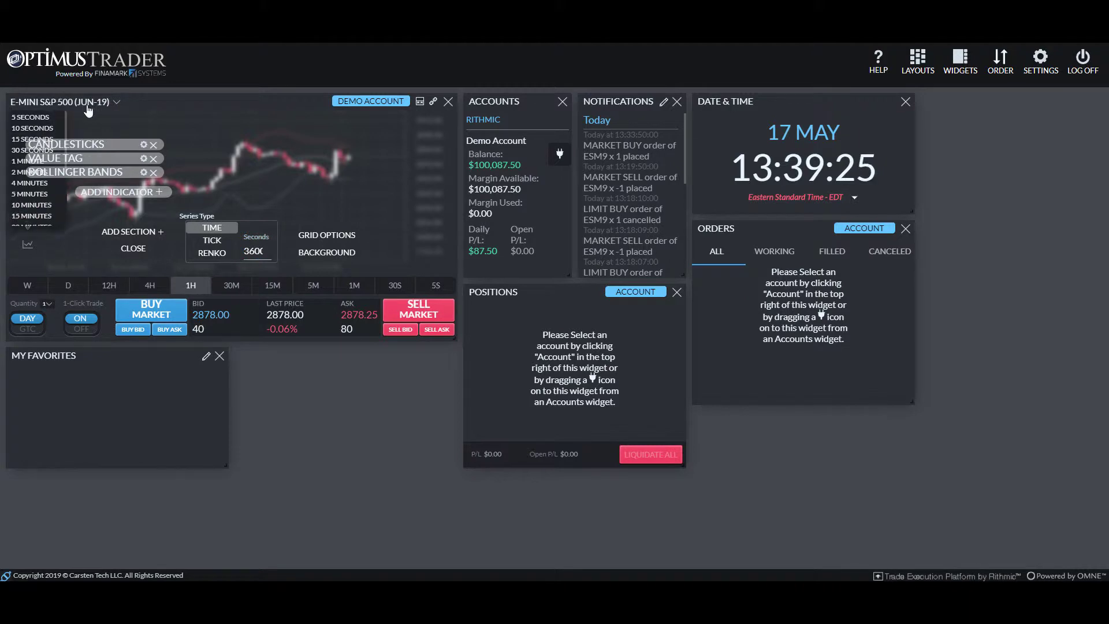
click(120, 123)
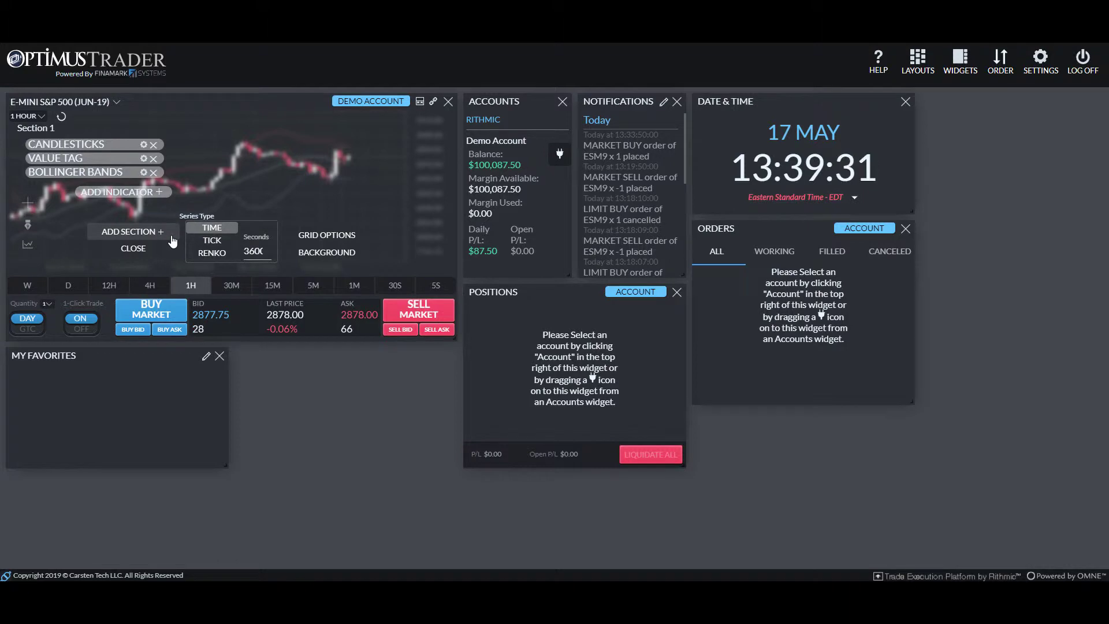
- Turn off Draw Grid in the chart's grid options and close the chart settings
click(327, 235)
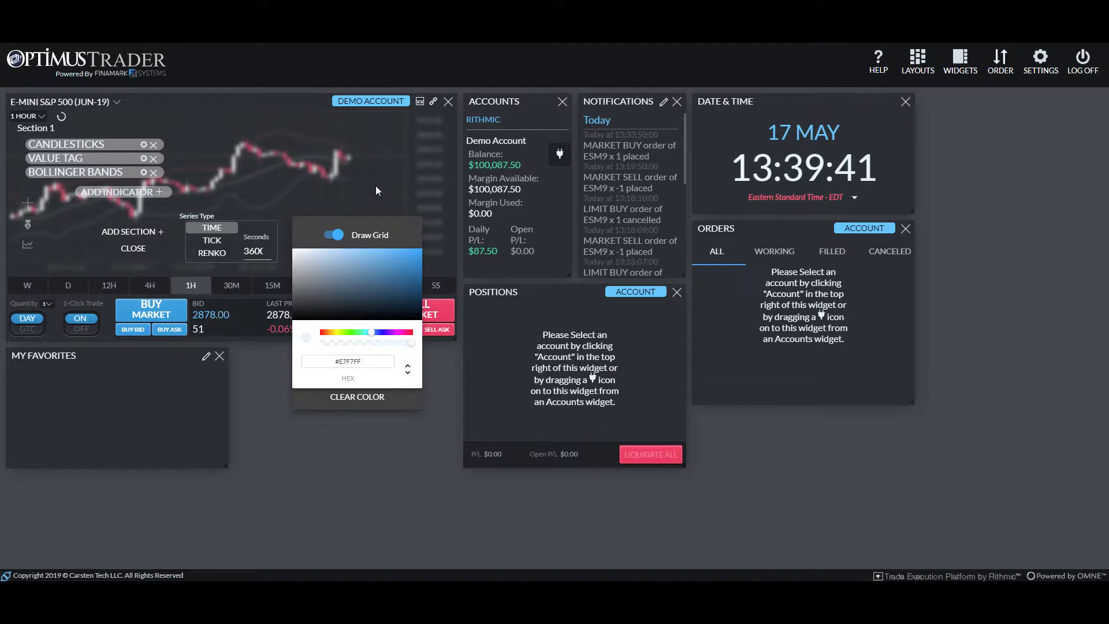
click(129, 248)
click(129, 248)
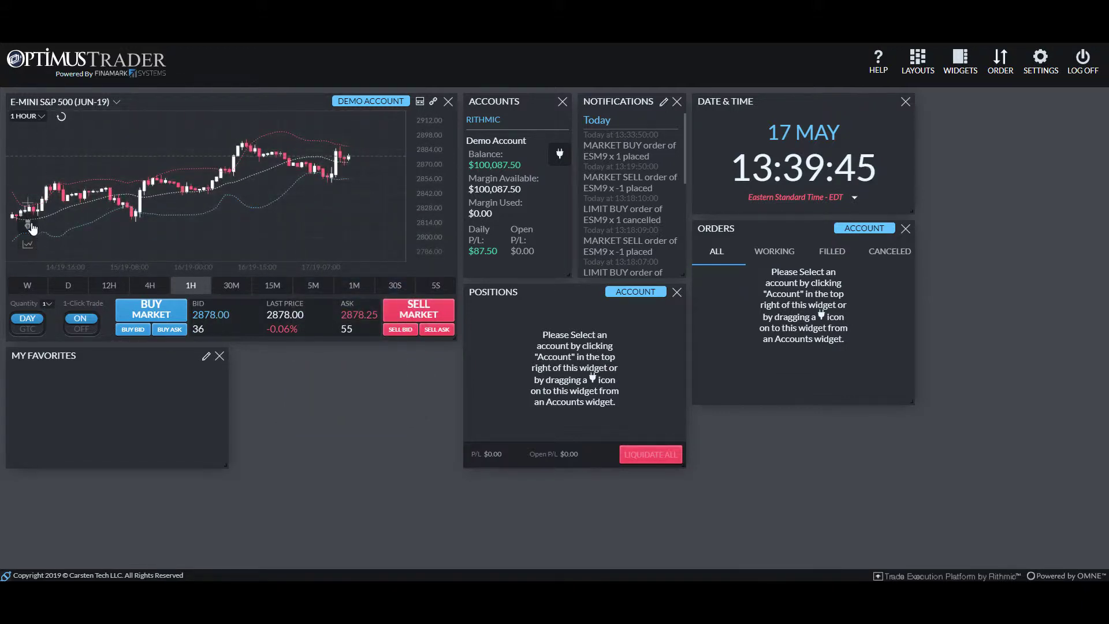
click(27, 244)
click(355, 237)
click(333, 234)
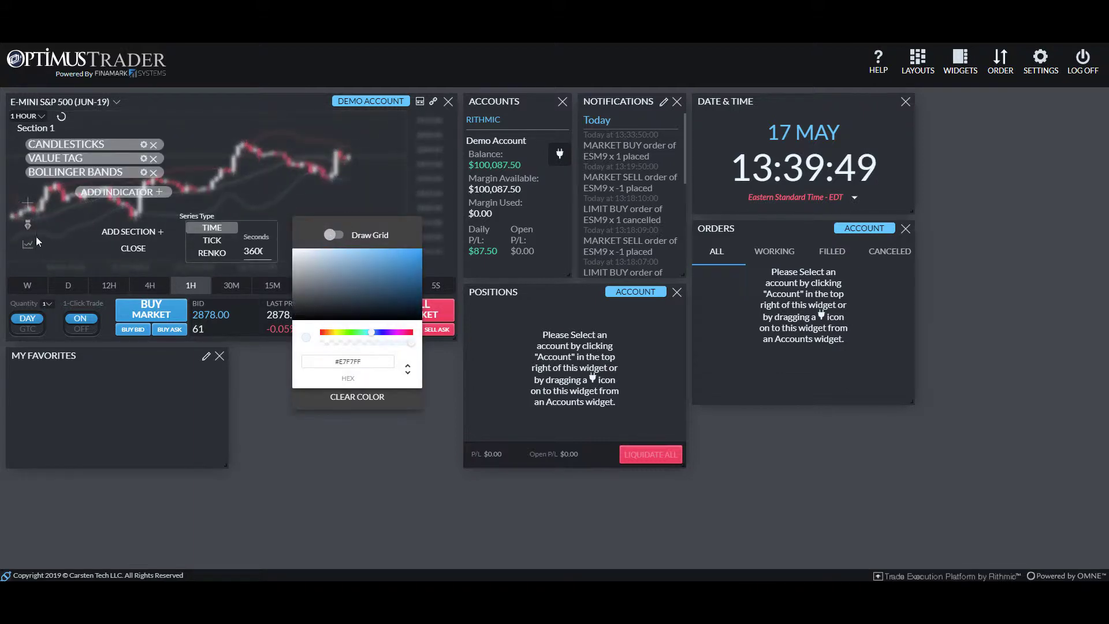
click(139, 248)
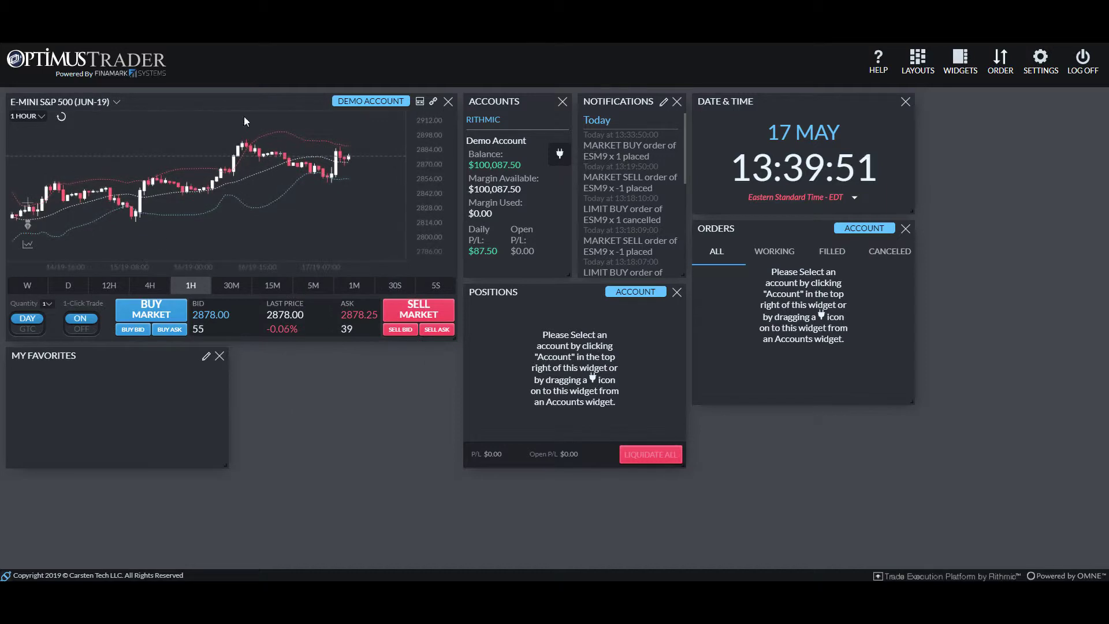
- Turn Draw Grid on again, change the chart's grid colour to #FFFCE7, and close the chart settings
click(36, 247)
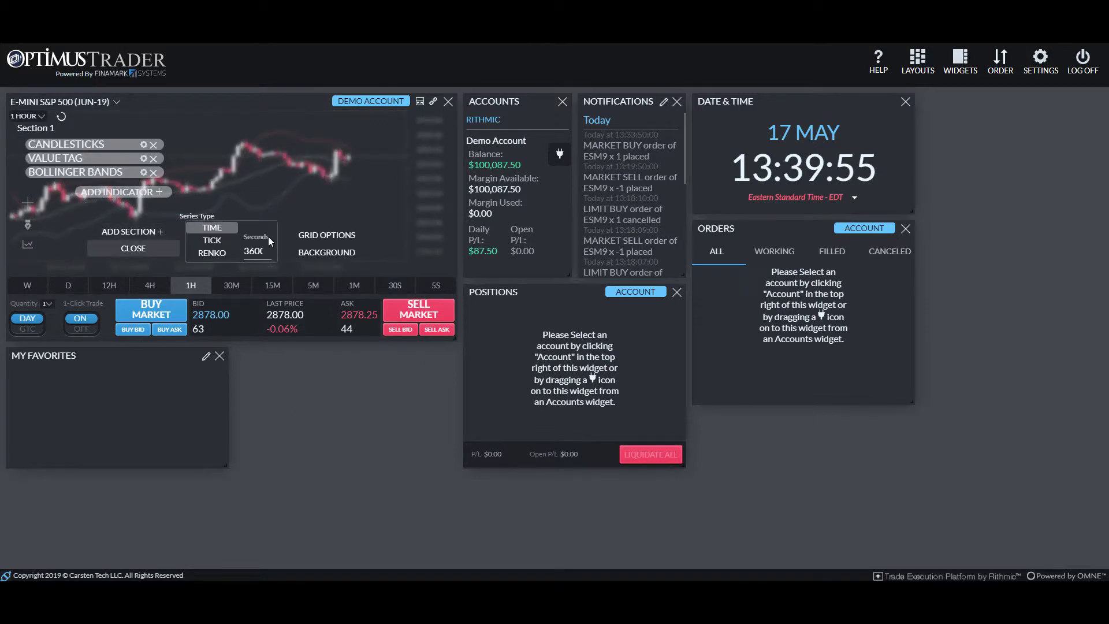
click(334, 238)
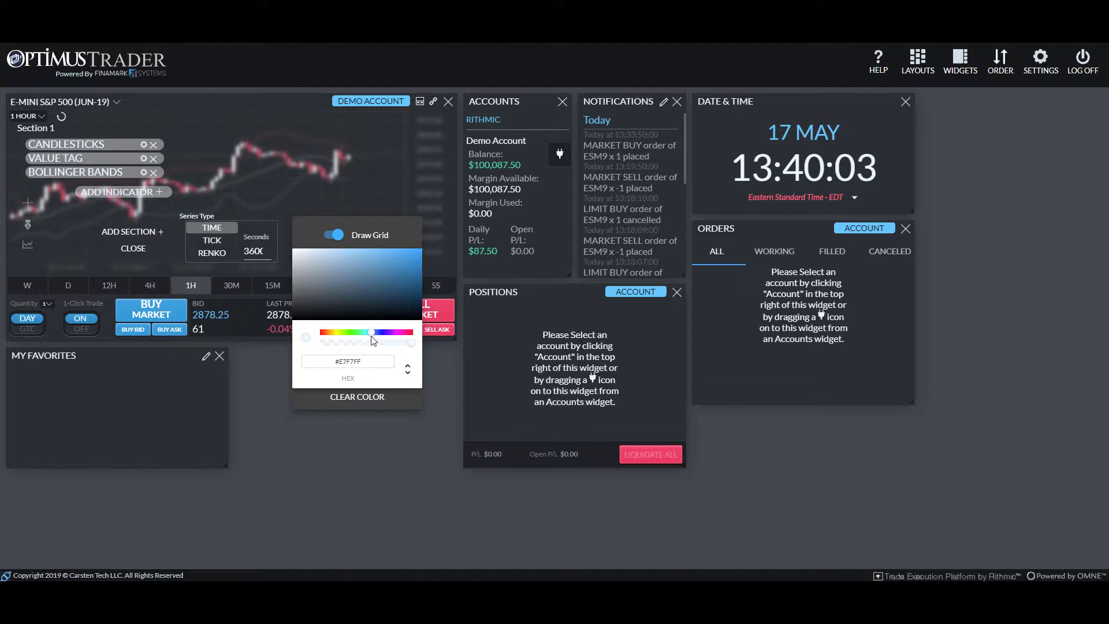
drag(373, 337, 337, 341)
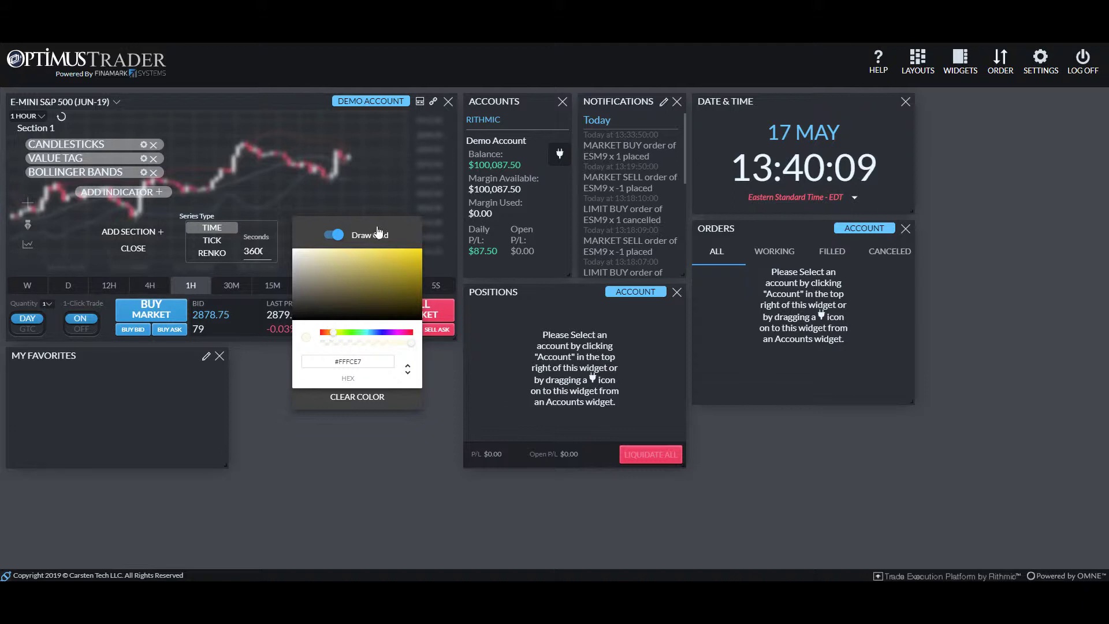
click(131, 252)
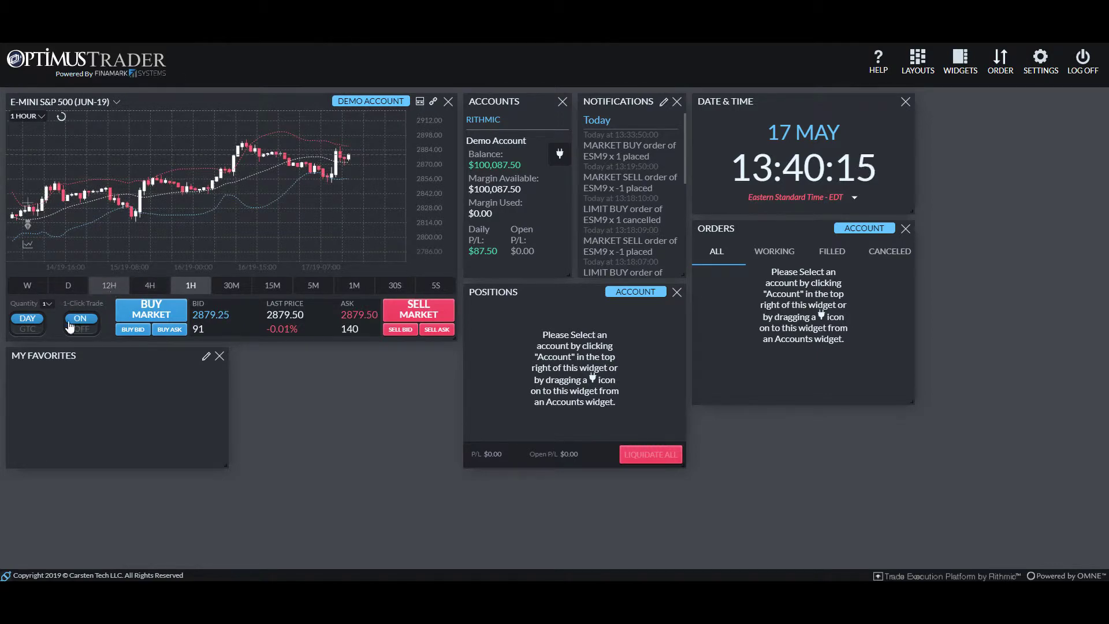
- Change the chart's background colour to #272720 and close the chart settings
click(27, 245)
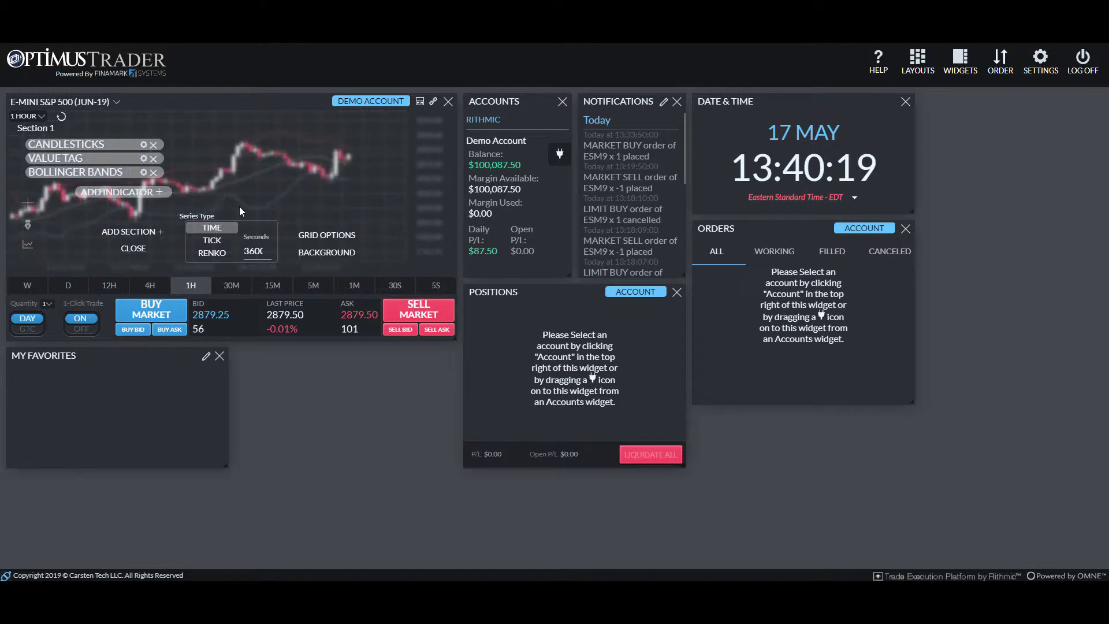
click(331, 257)
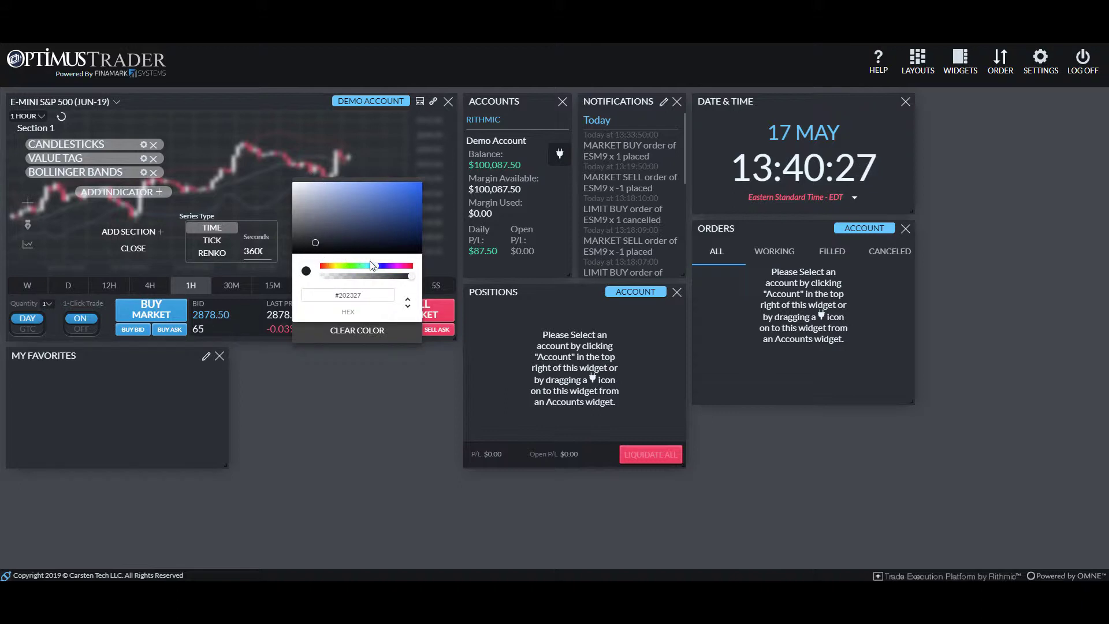
drag(374, 267, 336, 268)
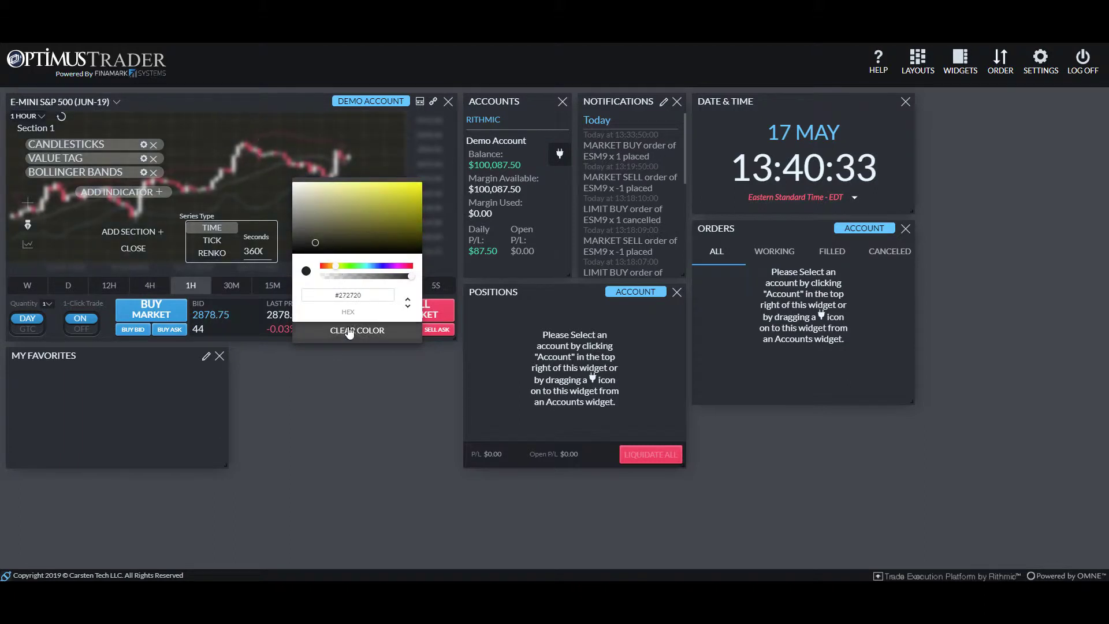
click(128, 250)
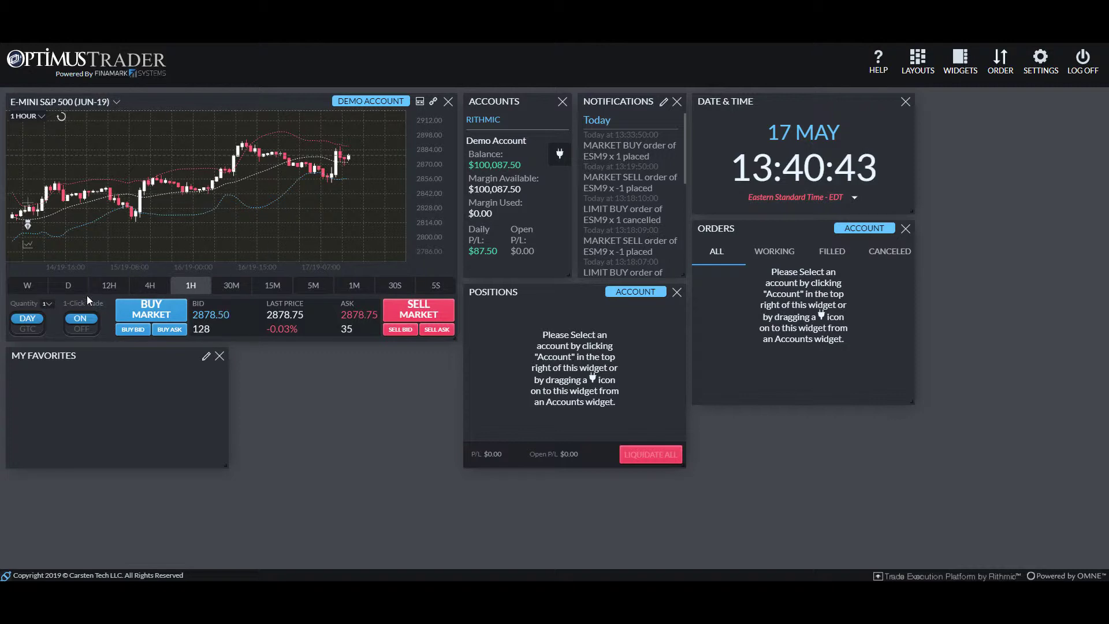
- Clear the chart's custom background colour to restore its default
click(27, 244)
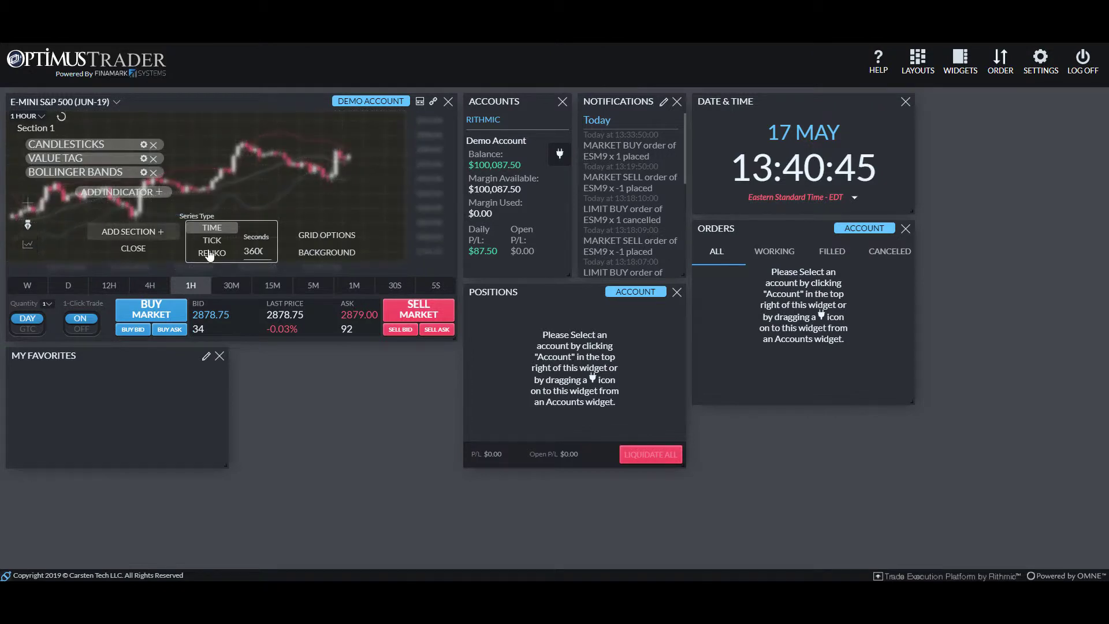
click(321, 260)
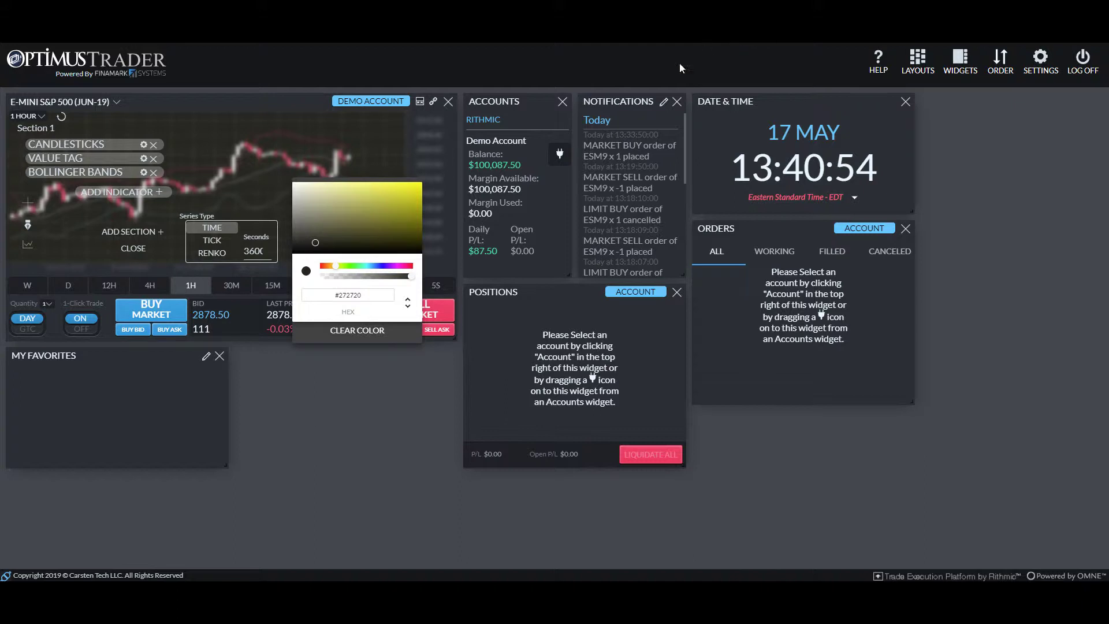
click(357, 331)
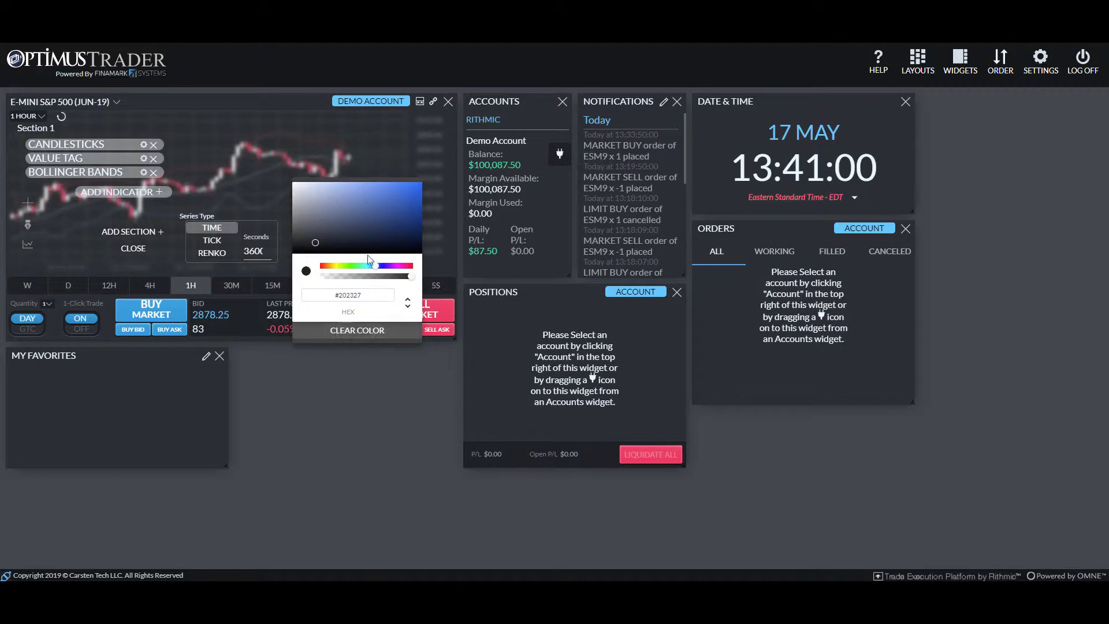
click(318, 129)
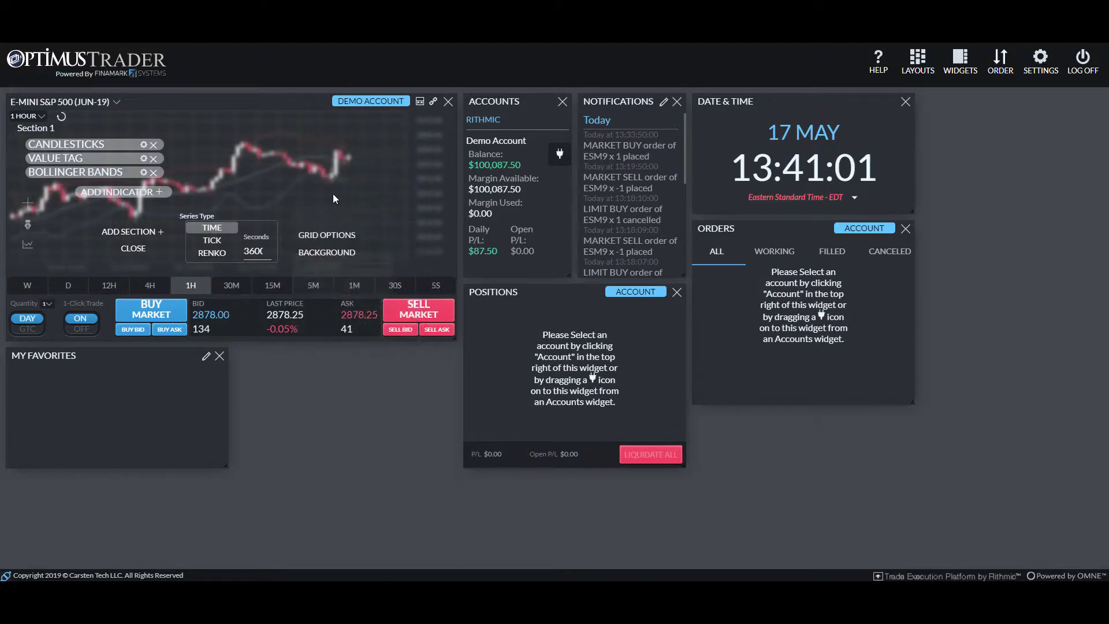
- Clear the custom grid colour in the grid options and close the chart settings
click(327, 234)
click(356, 396)
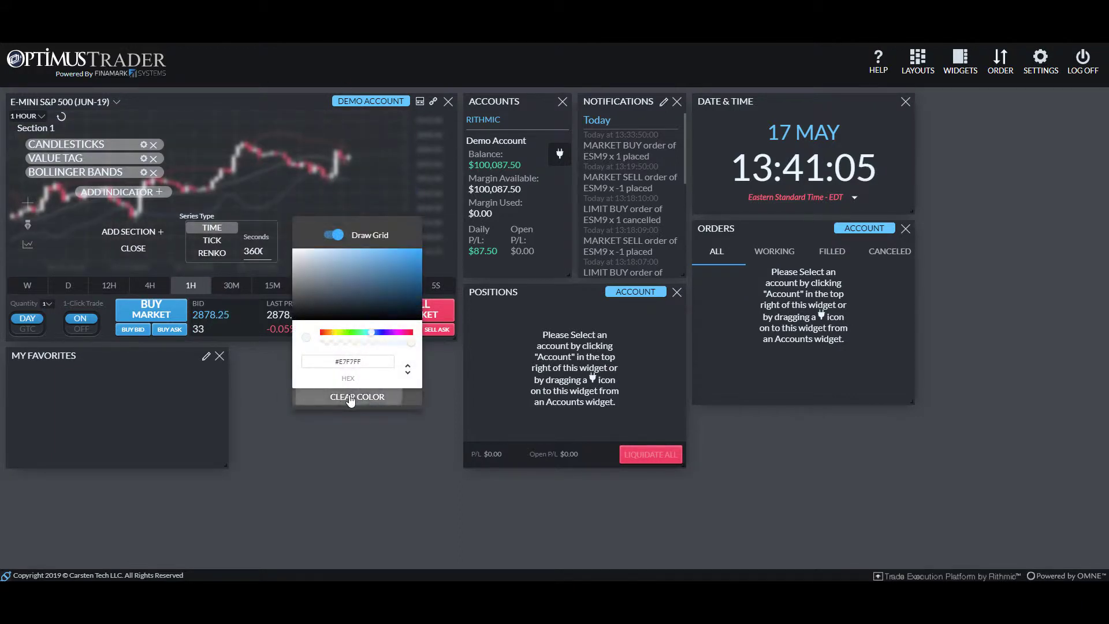
click(358, 164)
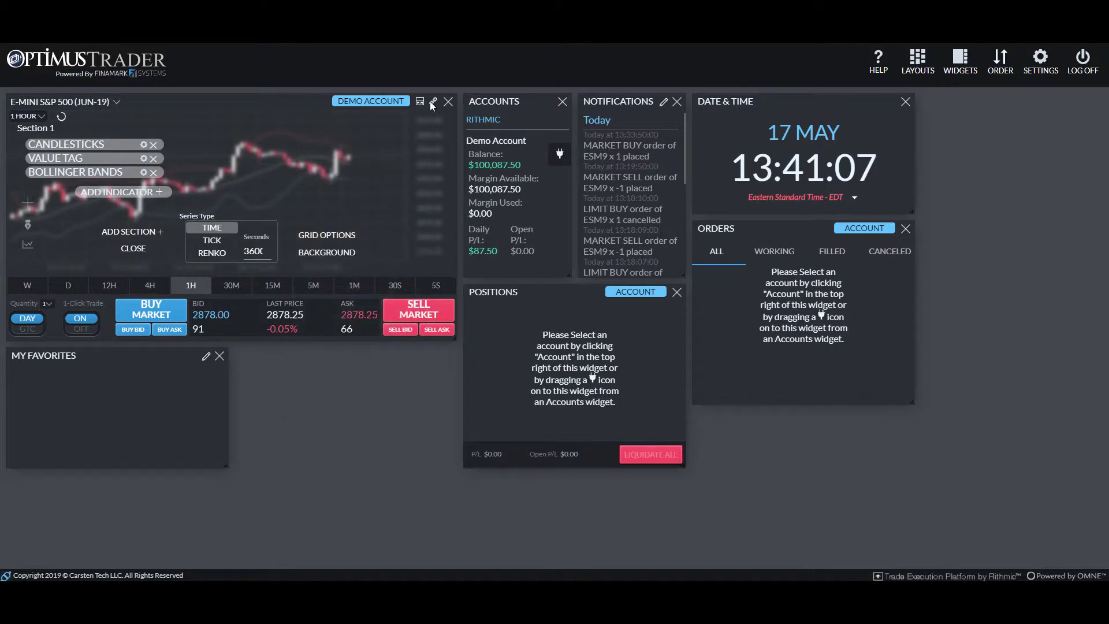
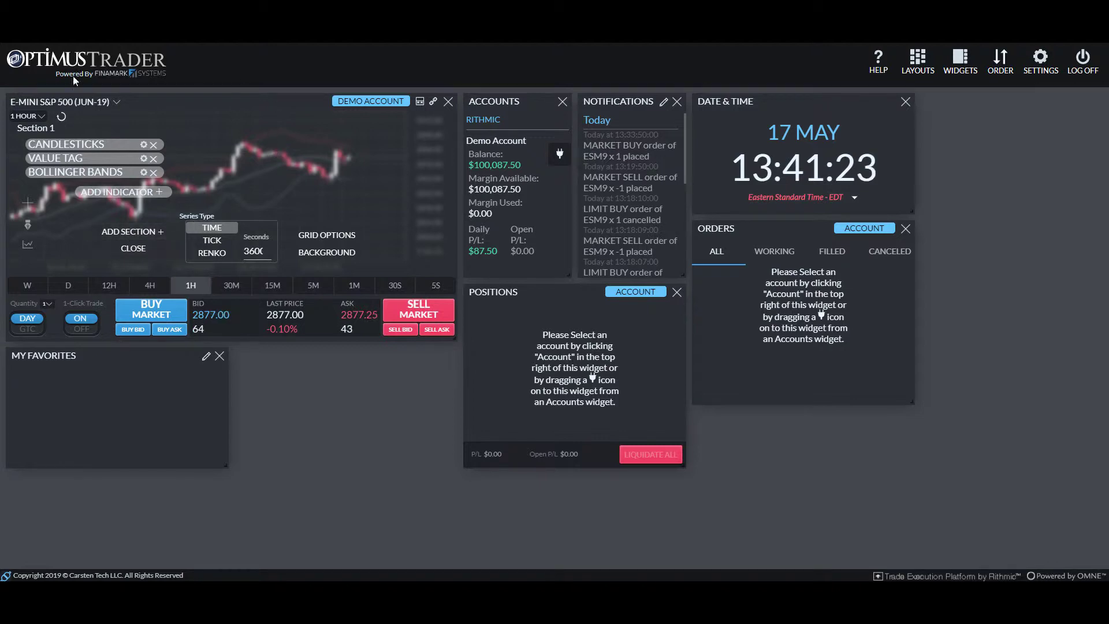
click(134, 248)
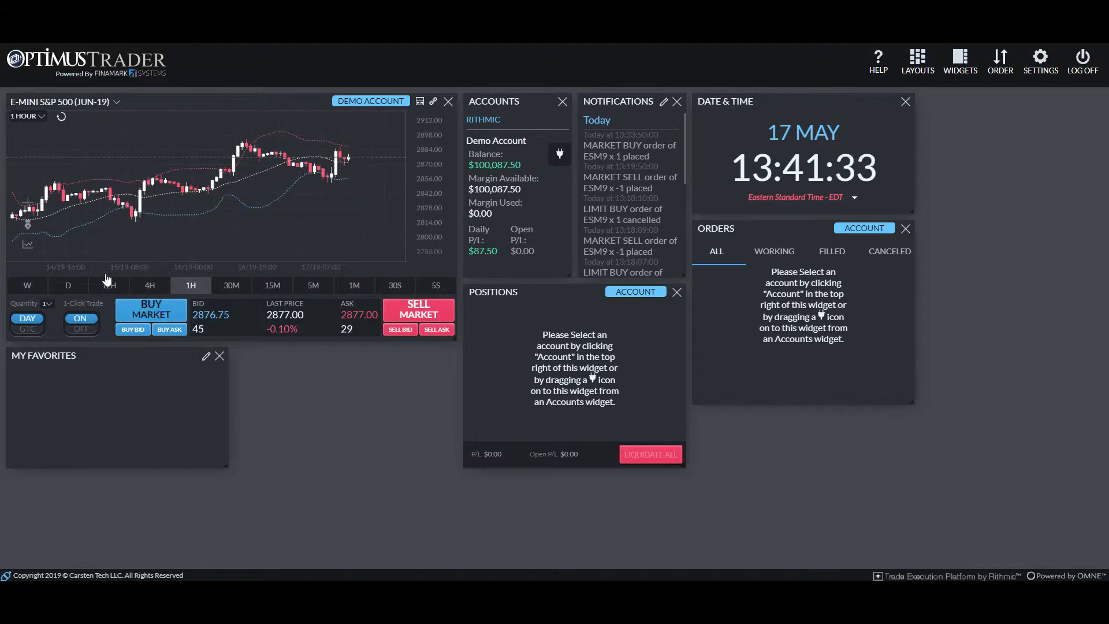
- Add a second section to the chart and lower the divider between the two sections slightly
click(38, 246)
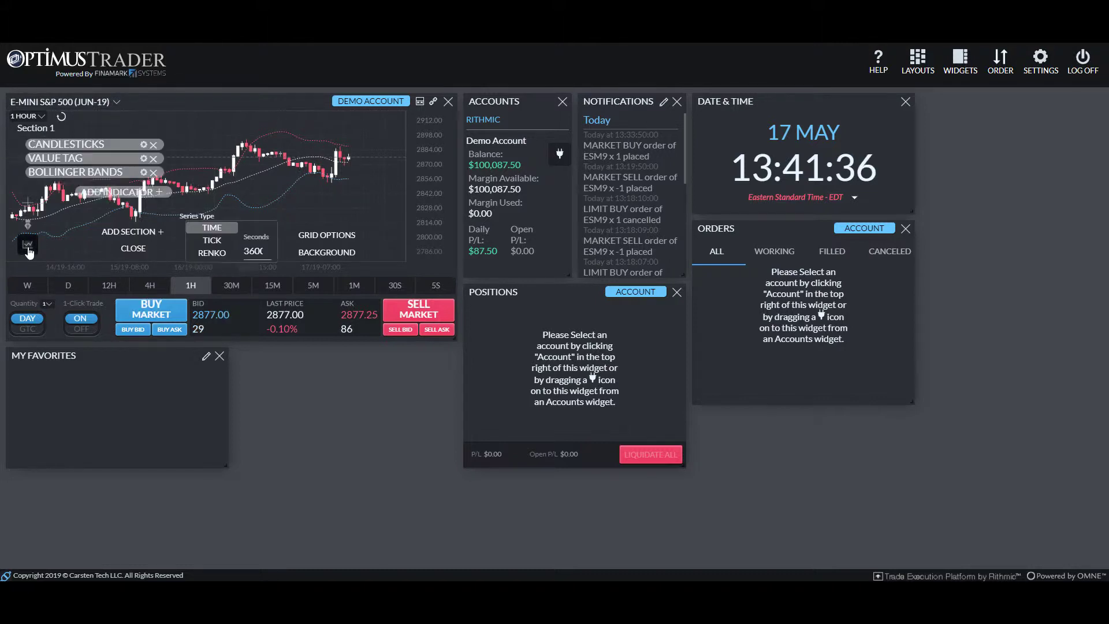
click(132, 232)
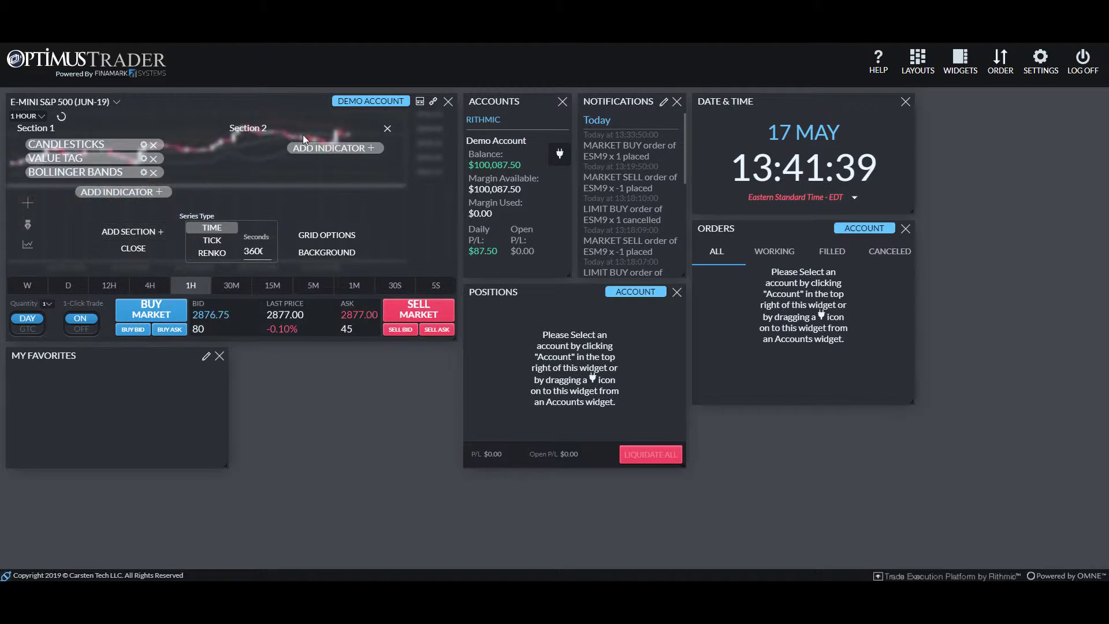
click(134, 250)
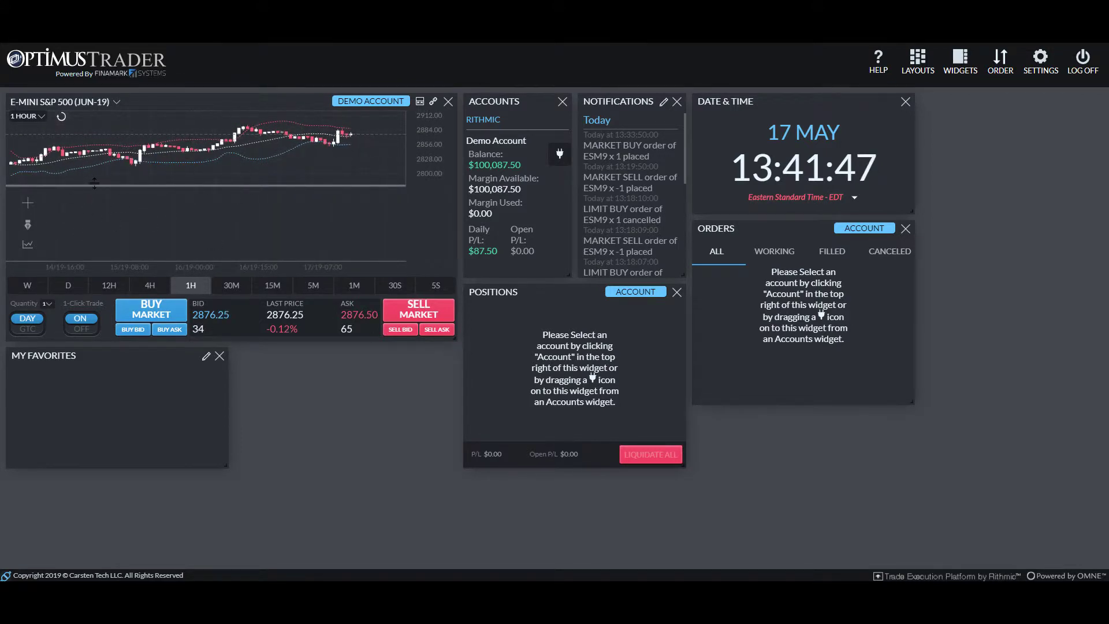
mouse_move(116, 181)
mouse_down()
mouse_move(132, 214)
mouse_move(140, 202)
mouse_move(151, 222)
mouse_move(156, 171)
mouse_move(160, 231)
mouse_move(164, 190)
mouse_up()
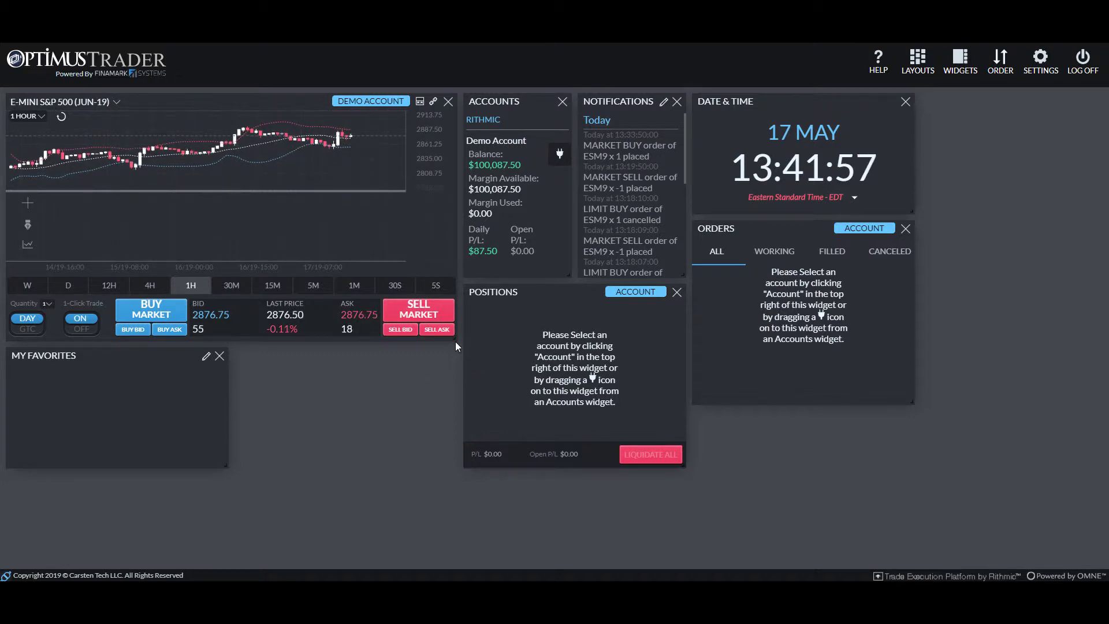
- Enlarge the chart widget across the workspace's width and maximize it to fill the workspace
drag(455, 339, 1086, 532)
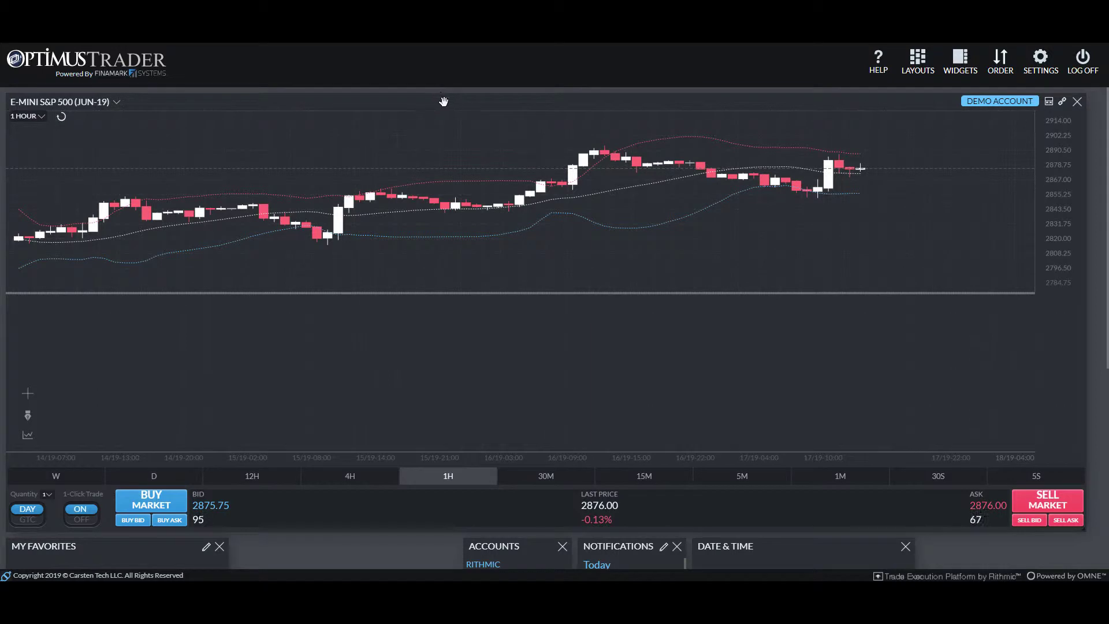
drag(443, 98, 456, 98)
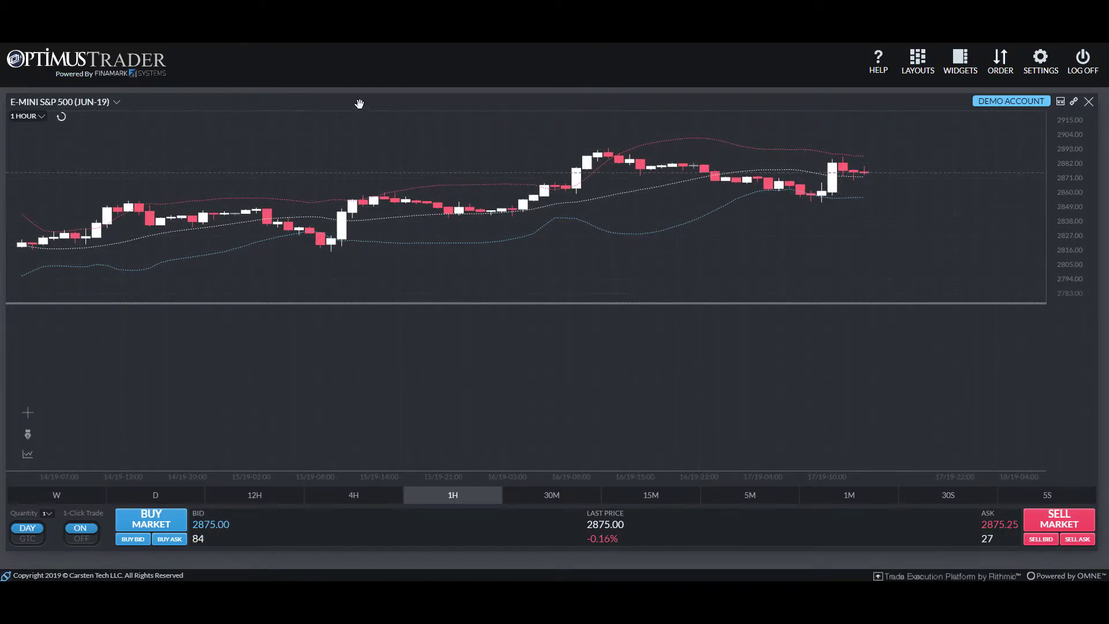
scroll(774, 452, down, 1)
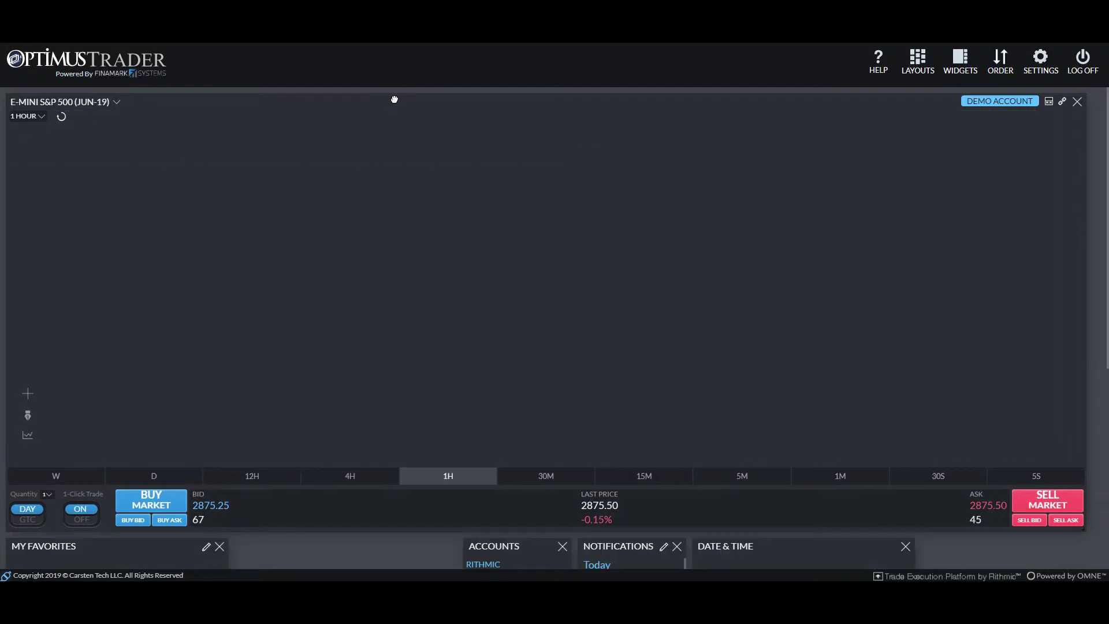
scroll(295, 497, down, 2)
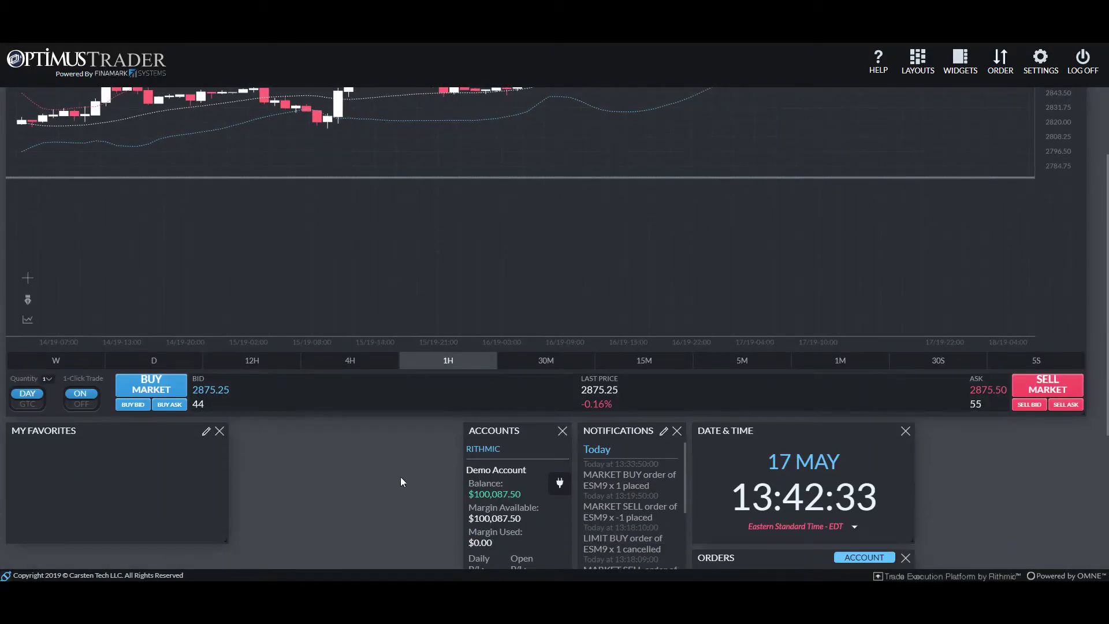
scroll(399, 473, up, 2)
click(386, 102)
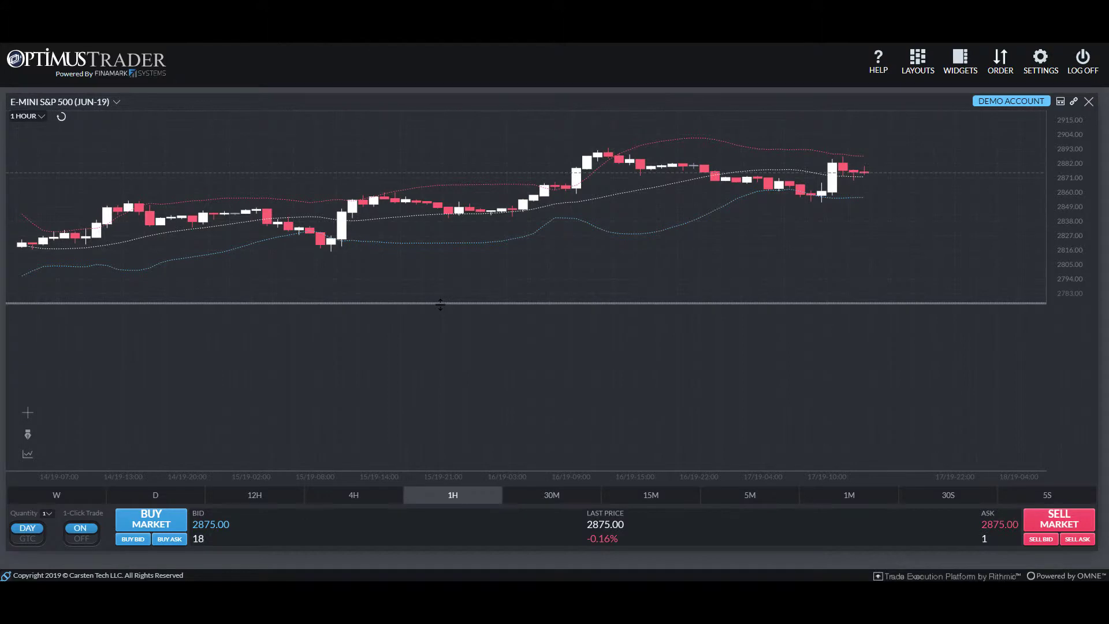
- Raise the divider between the two chart sections slightly and add a Candlesticks indicator to Section 2
drag(440, 304, 373, 280)
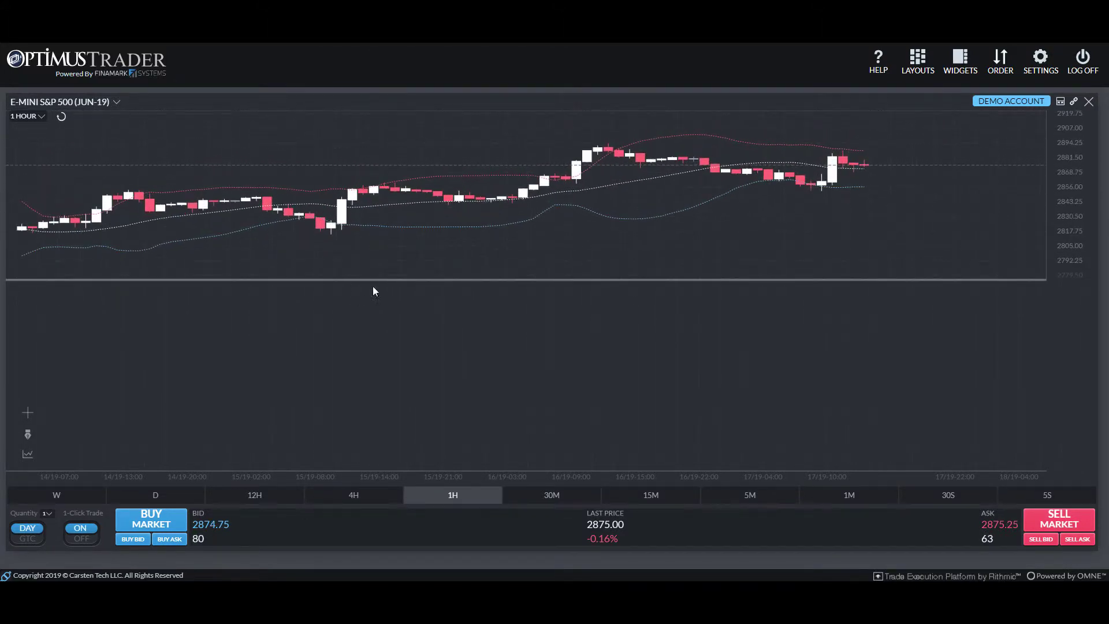
click(20, 454)
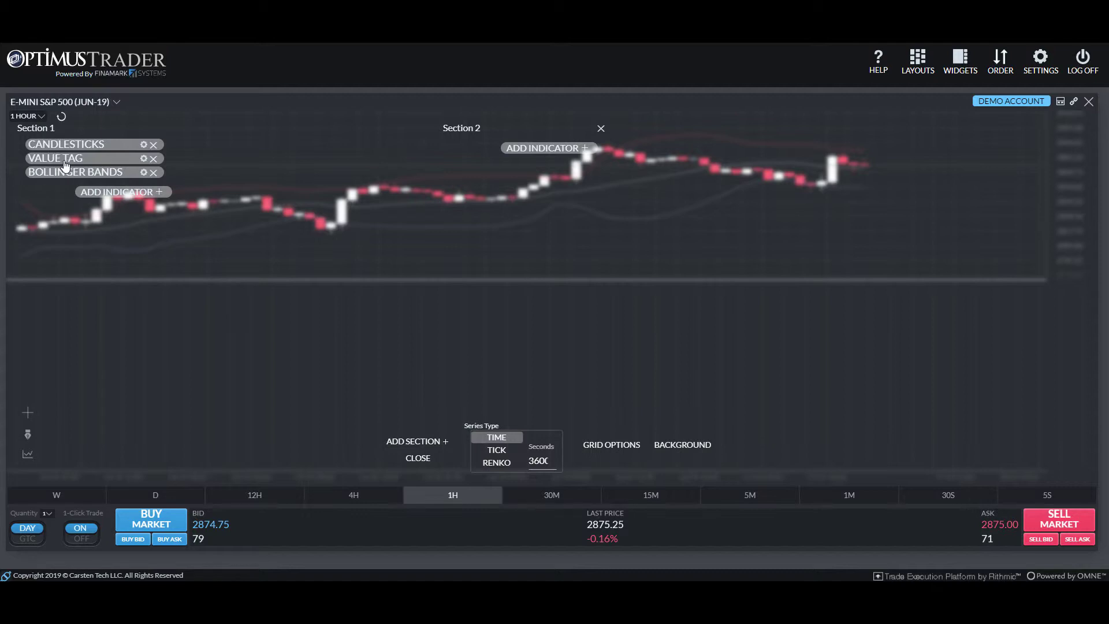
click(542, 149)
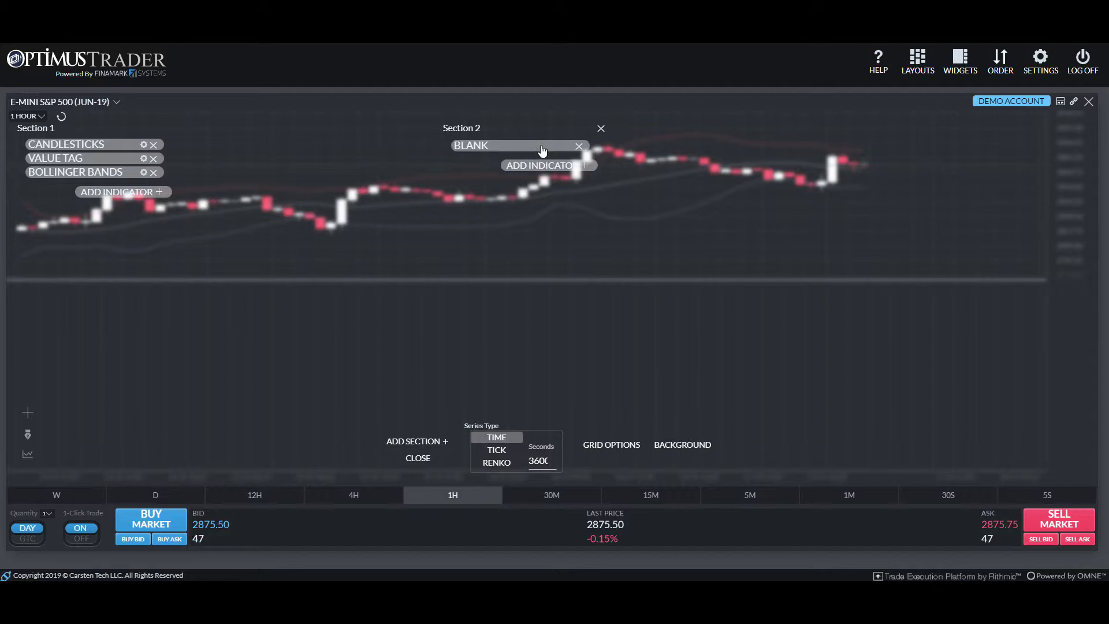
click(515, 148)
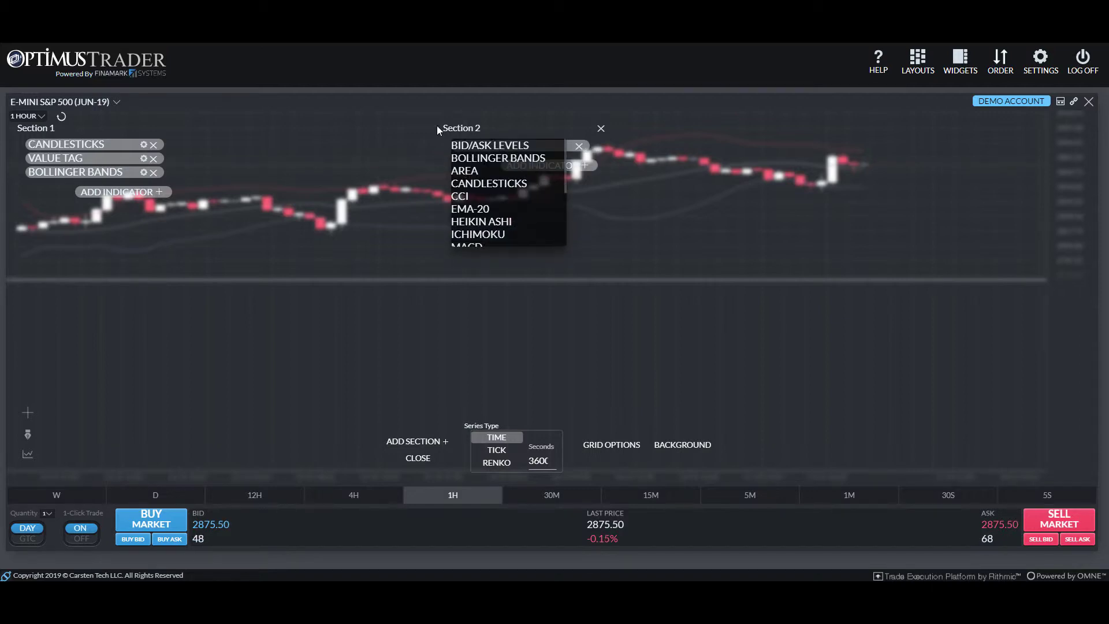
click(462, 184)
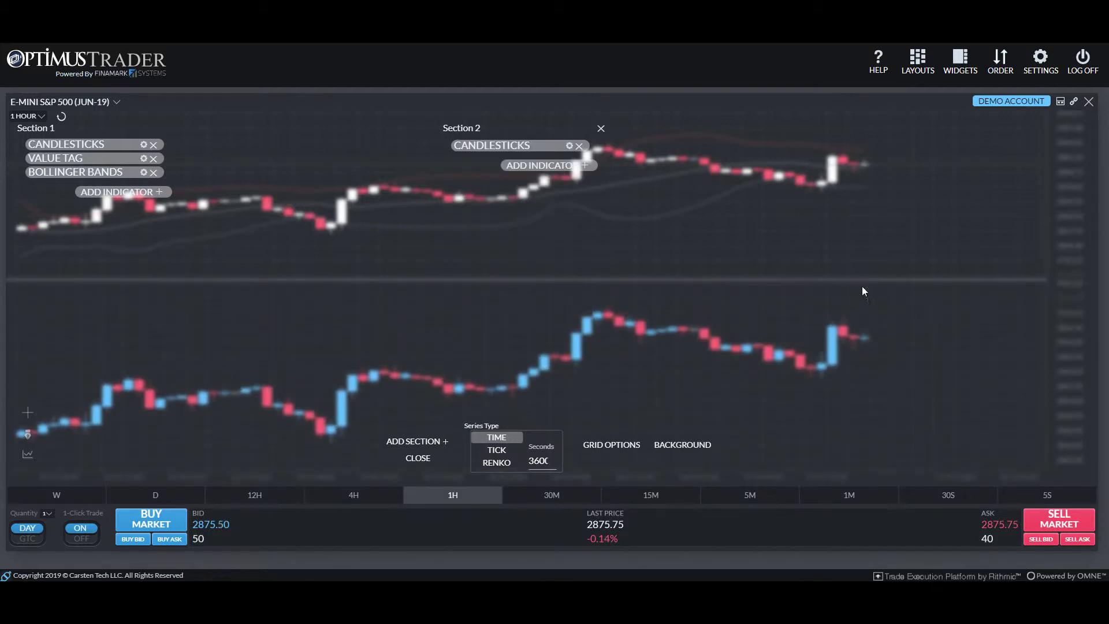
- Replace the Candlesticks indicator in Section 2 with an Area indicator and close the chart settings
click(578, 146)
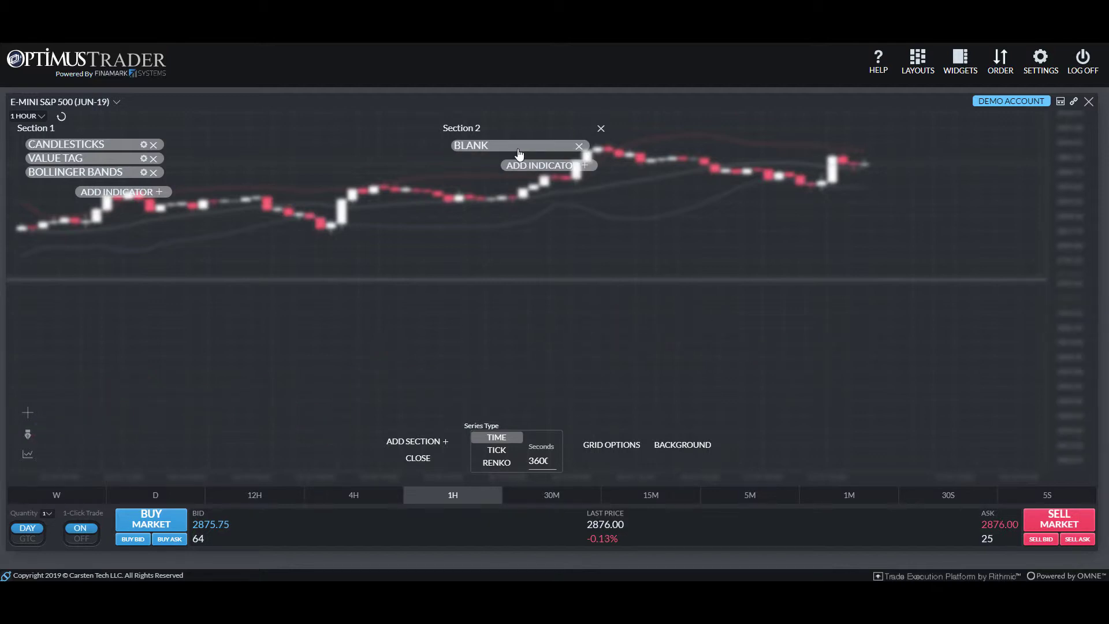
click(518, 153)
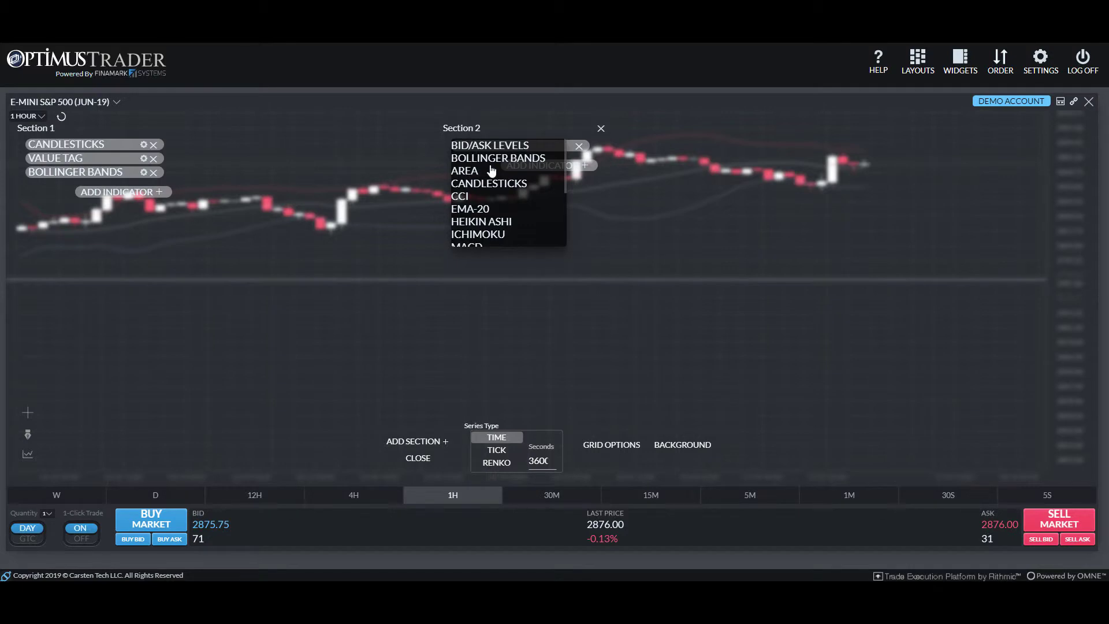
click(477, 172)
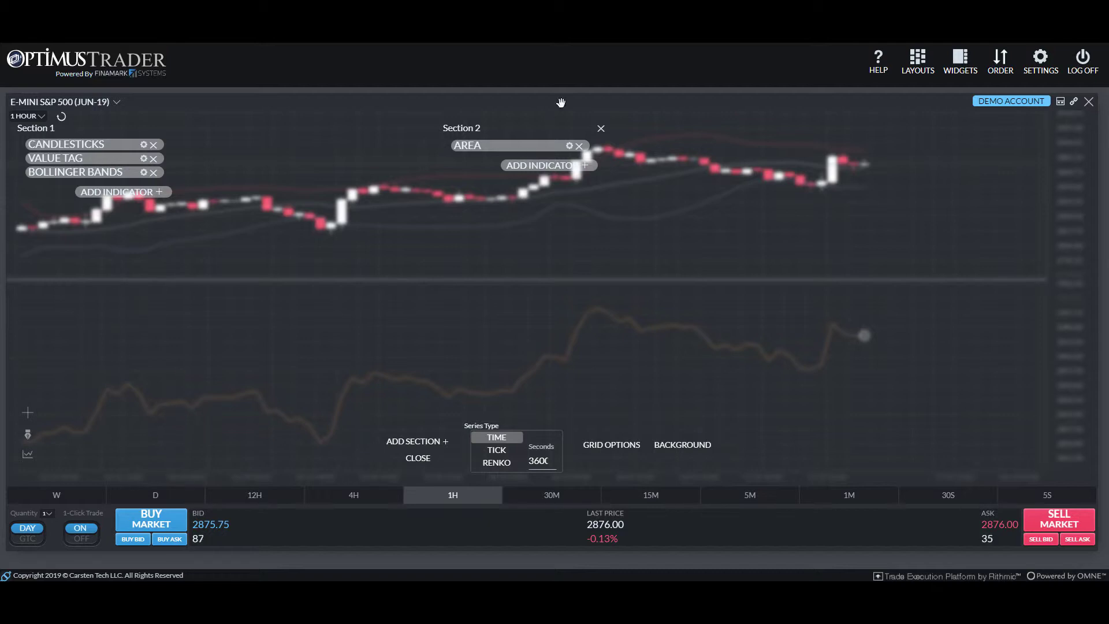
click(417, 458)
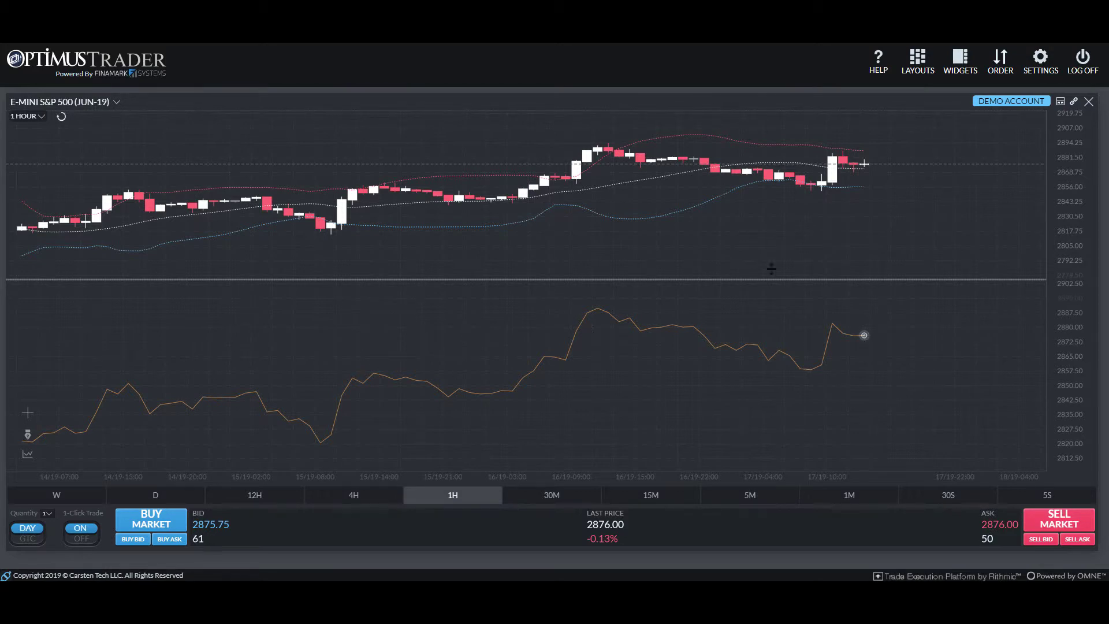
- Add an EMA-20 indicator to Section 2 alongside Area and close the chart settings
click(32, 454)
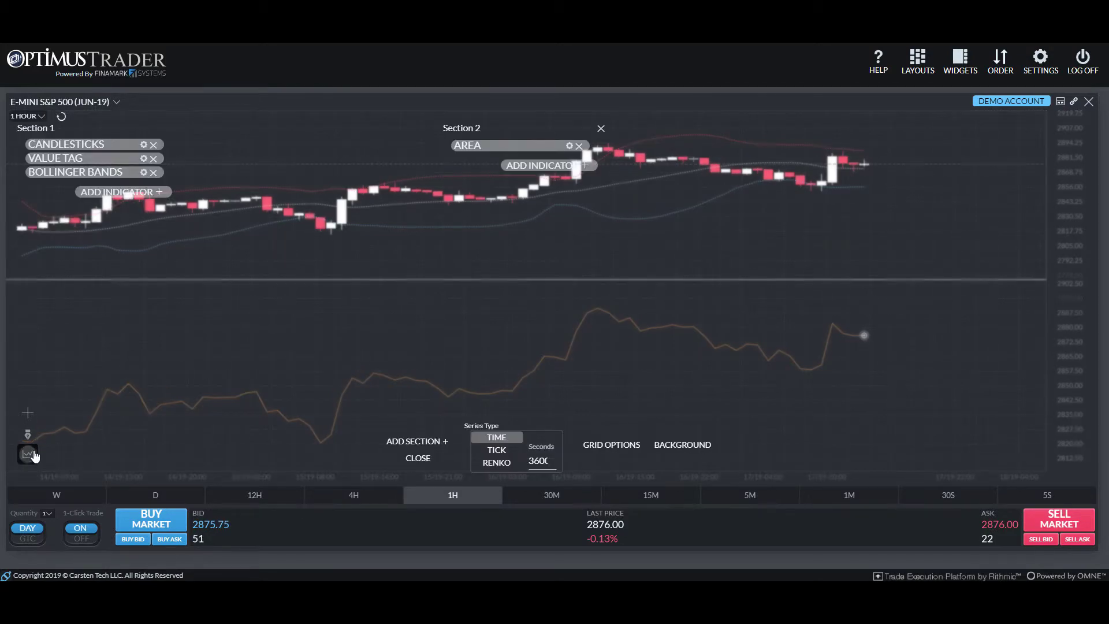
click(552, 168)
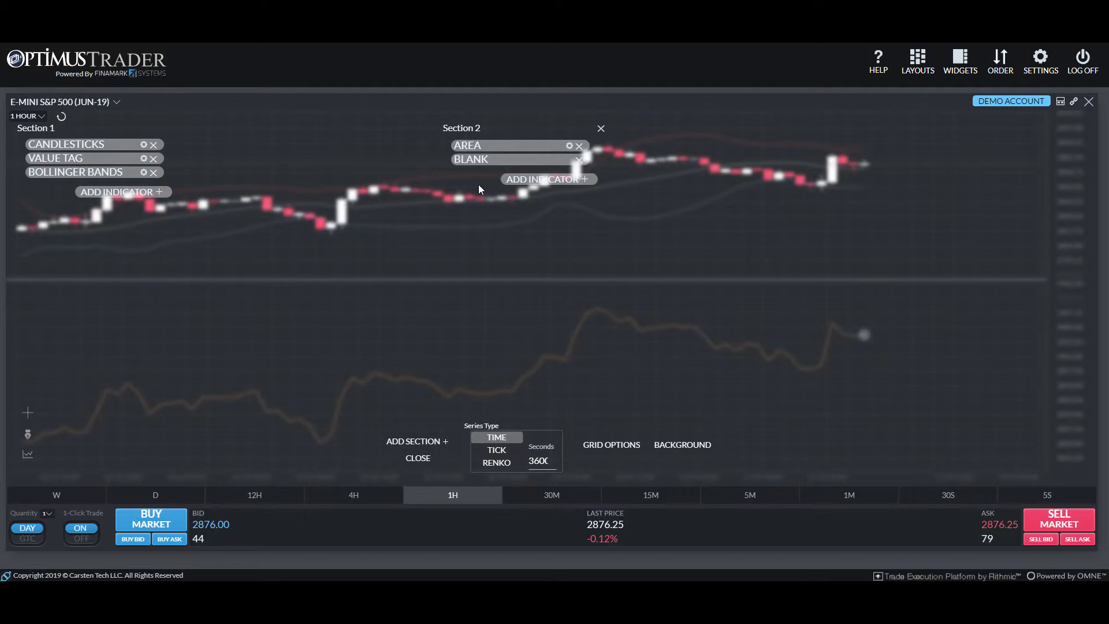
click(486, 166)
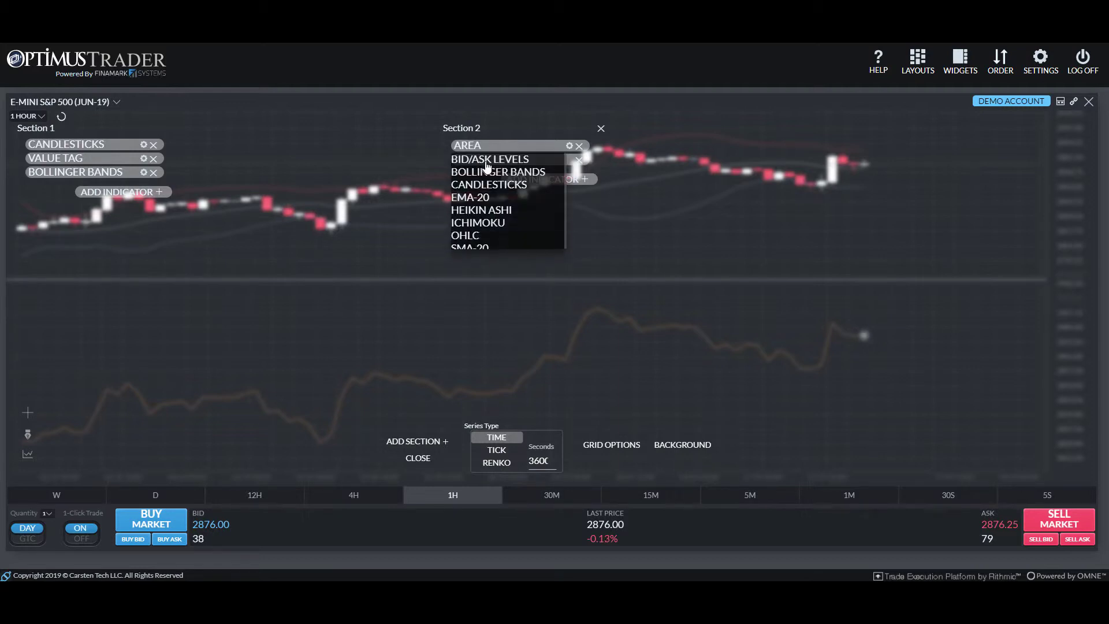
click(475, 198)
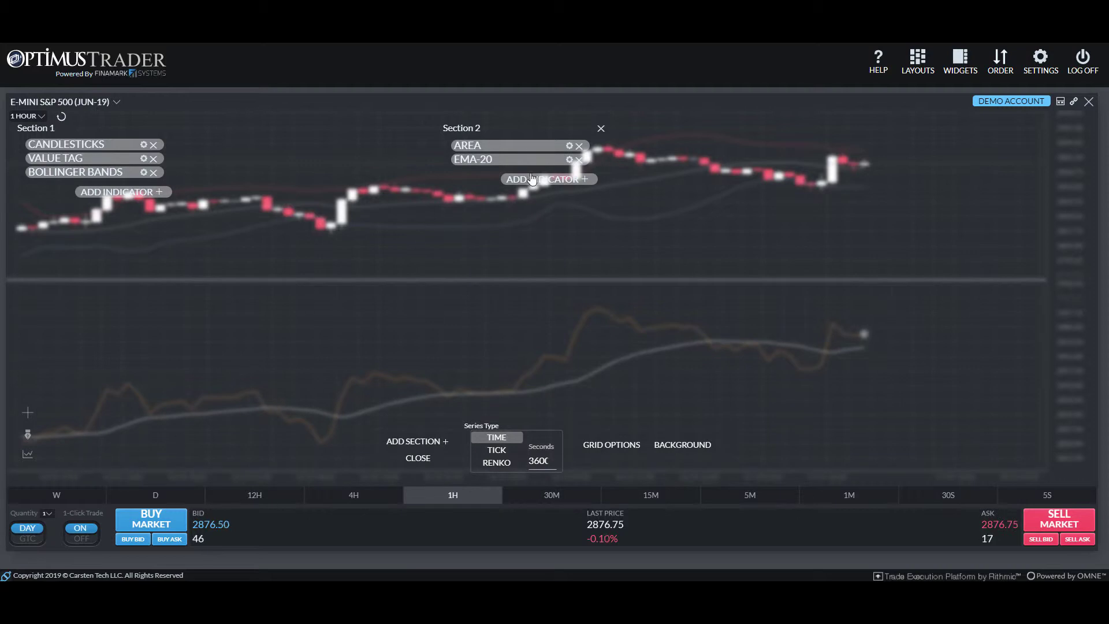
click(419, 457)
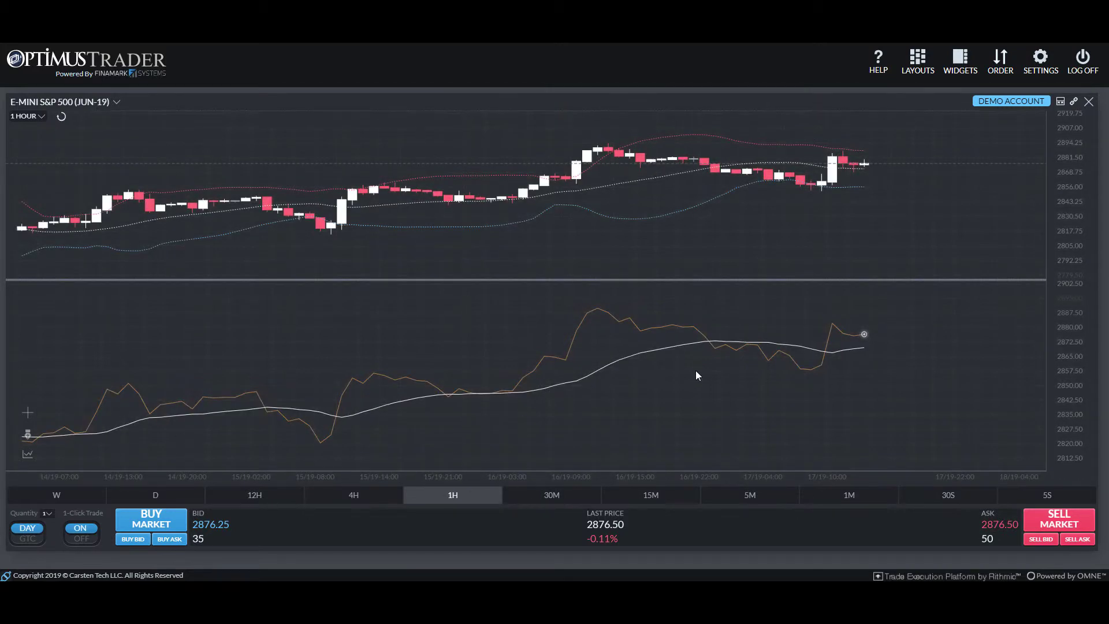
- Add an Ichimoku indicator to Section 2 and return to the chart
click(27, 435)
click(560, 181)
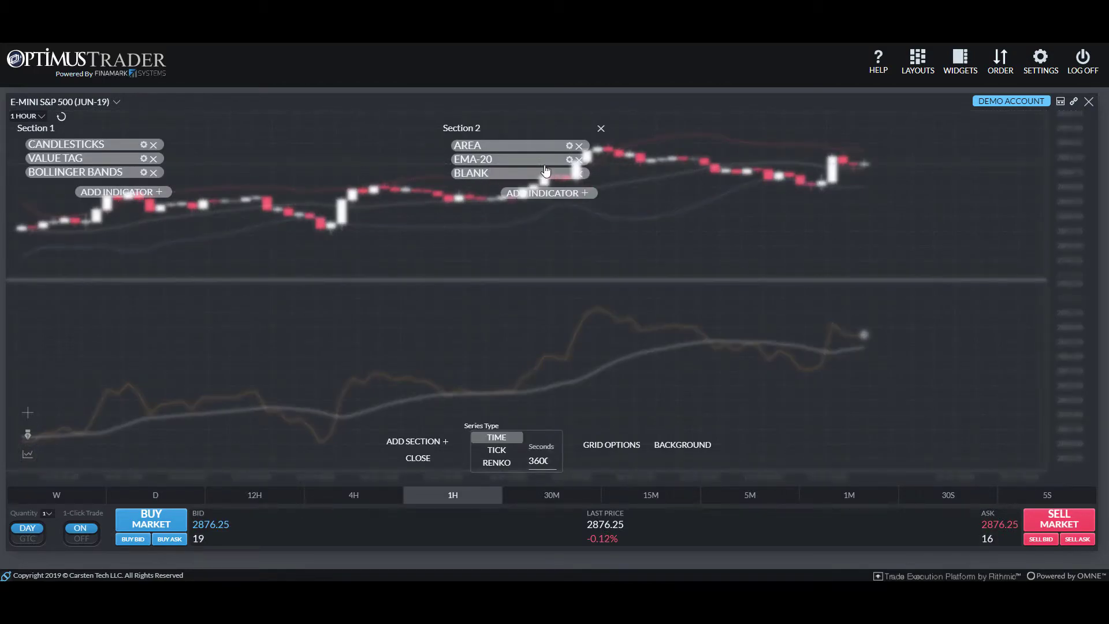
click(473, 175)
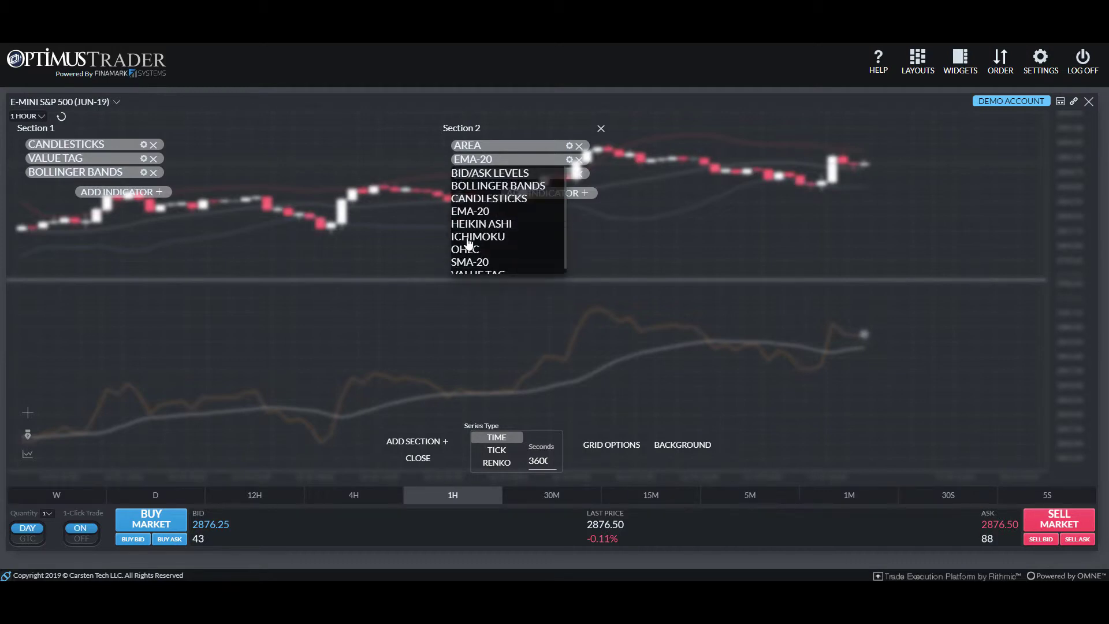
scroll(469, 244, down, 1)
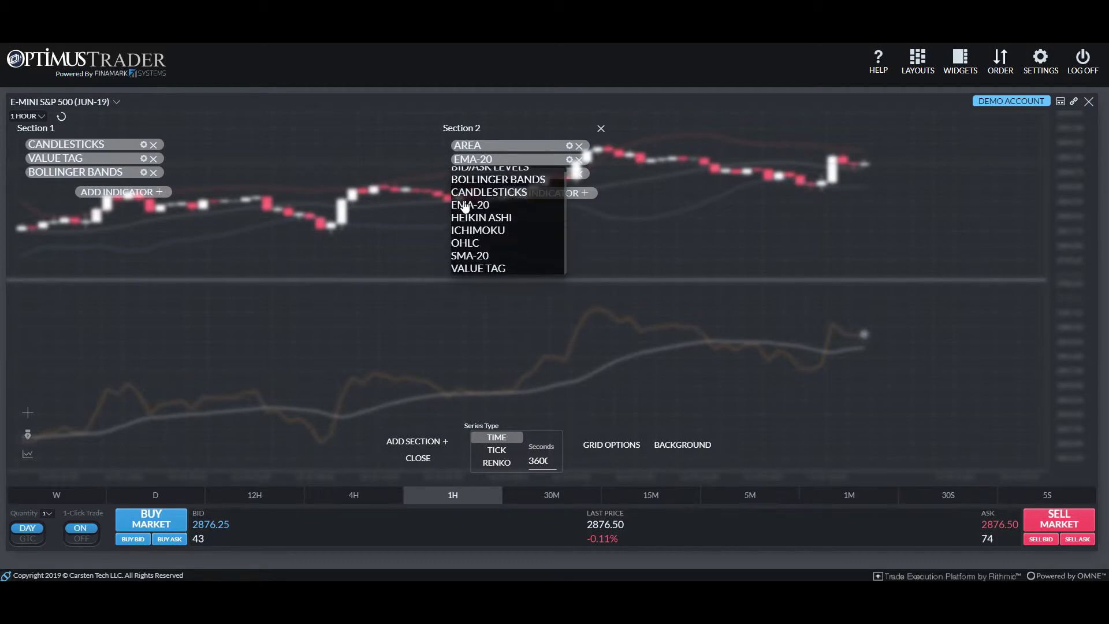
click(483, 232)
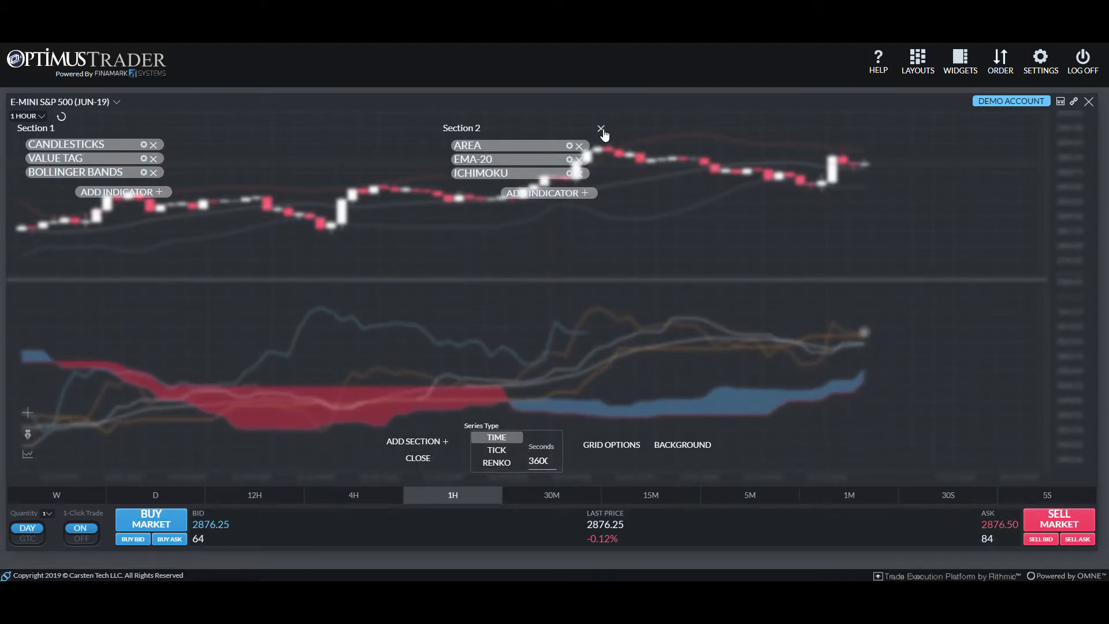
click(418, 458)
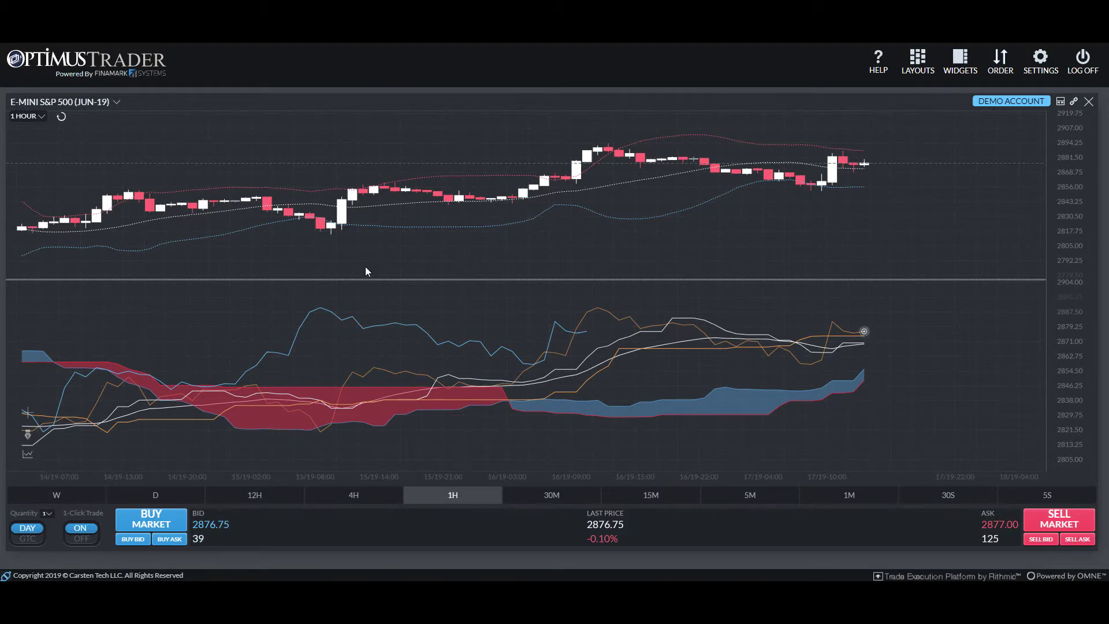
- Add a third section to the chart and give it a Bid/Ask Levels indicator
click(27, 453)
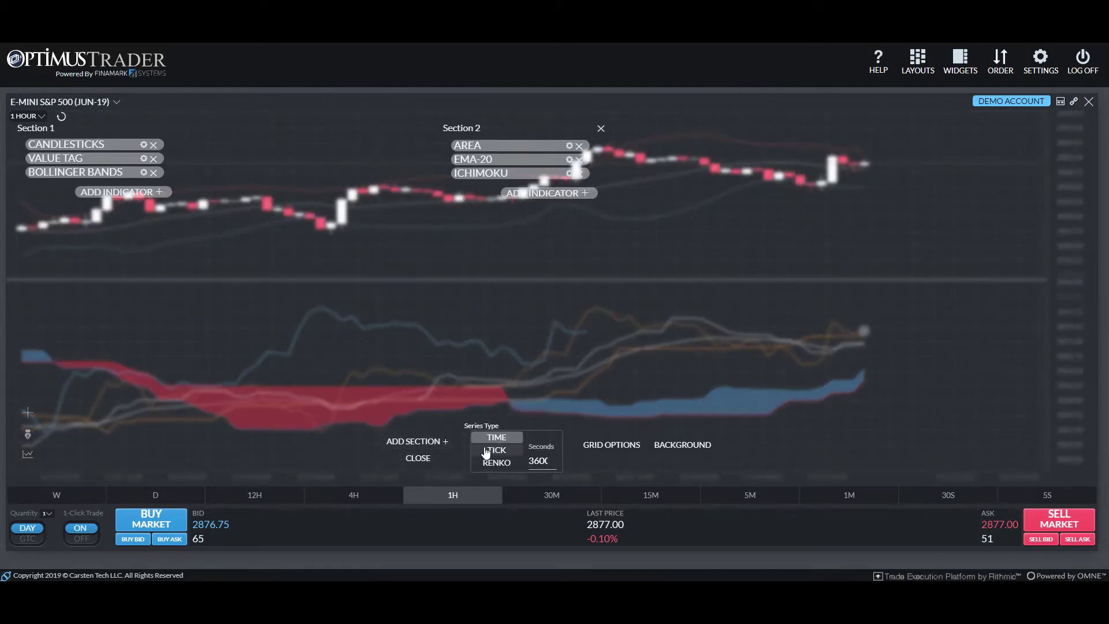
click(434, 443)
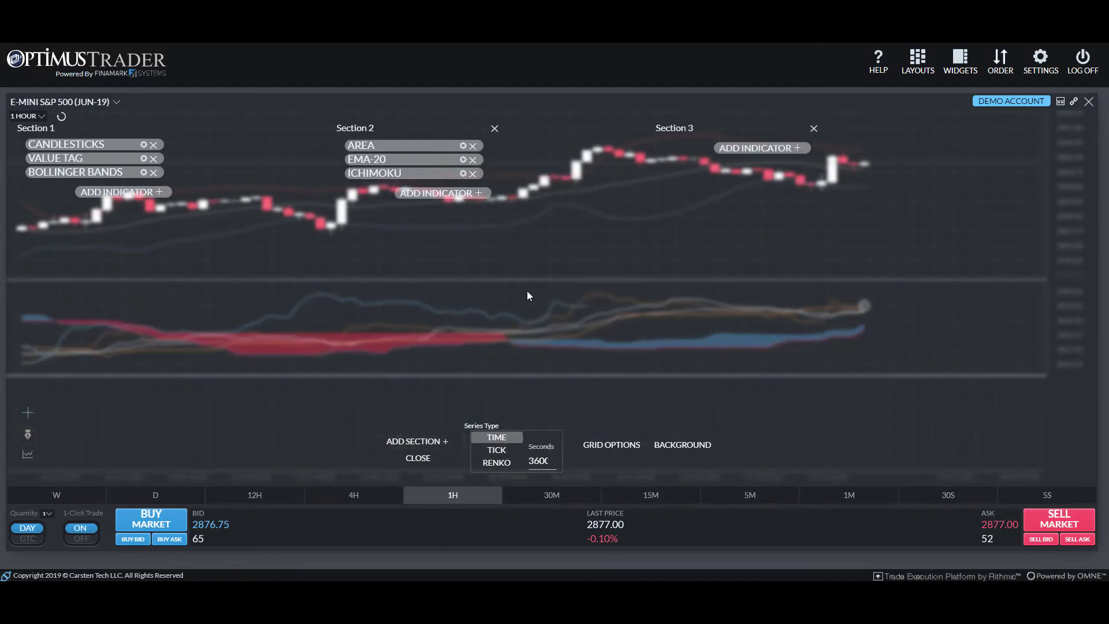
click(756, 149)
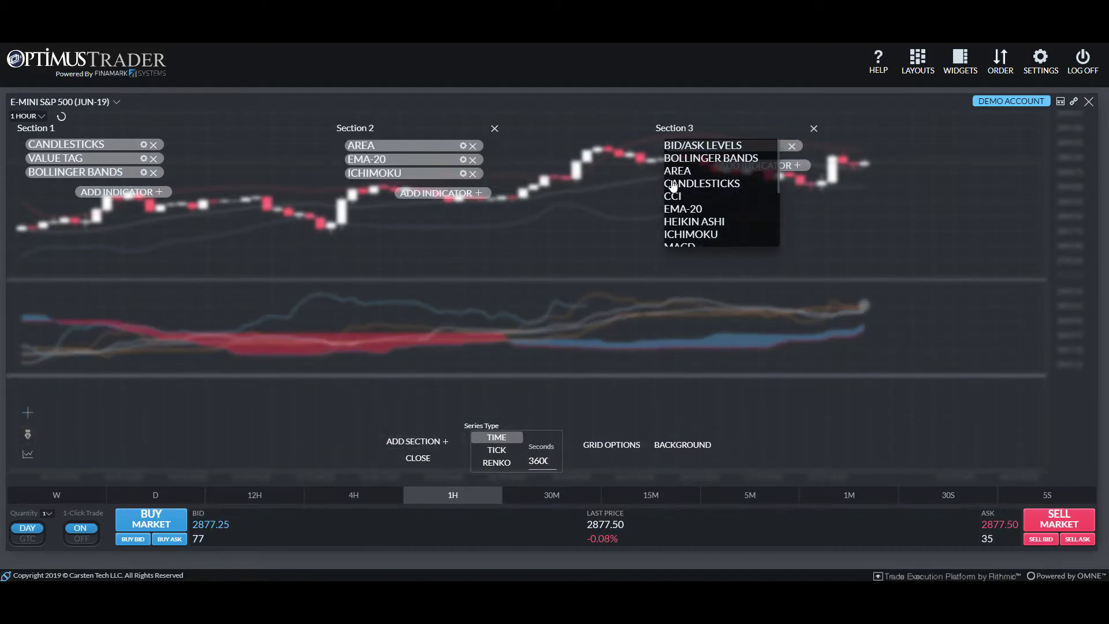
click(708, 144)
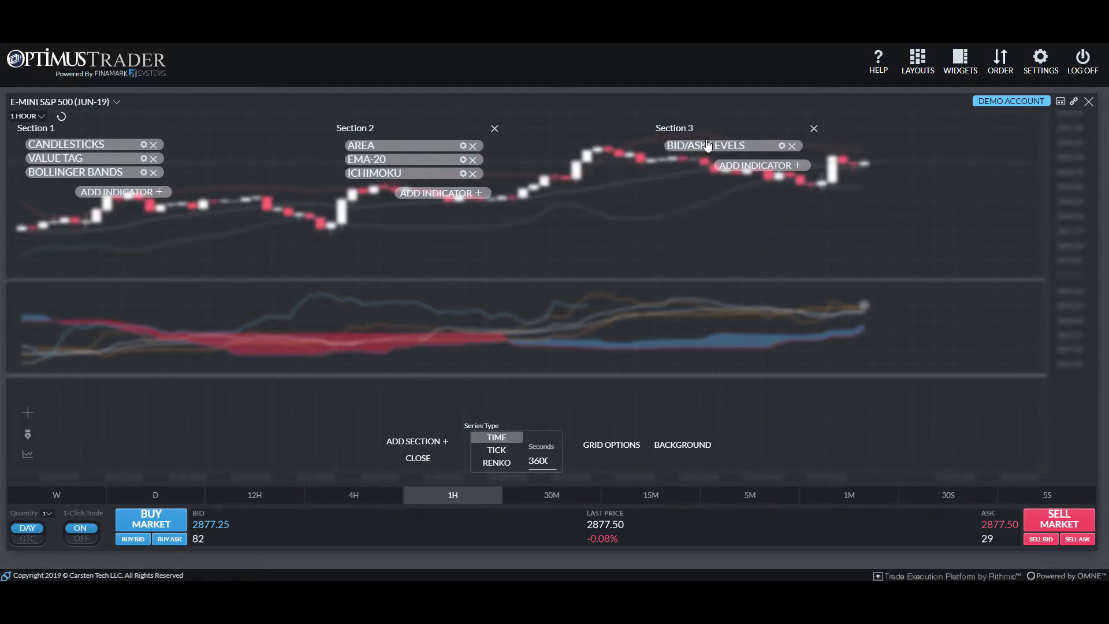
- Add a Heikin Ashi indicator to Section 3 and close the chart settings
click(725, 166)
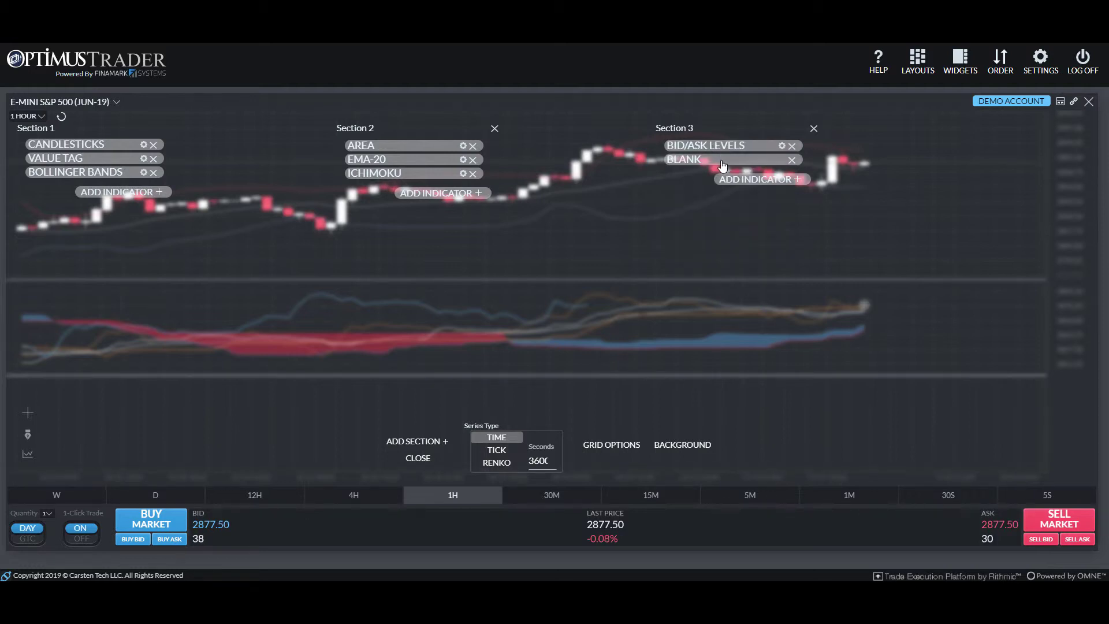
click(723, 166)
click(686, 212)
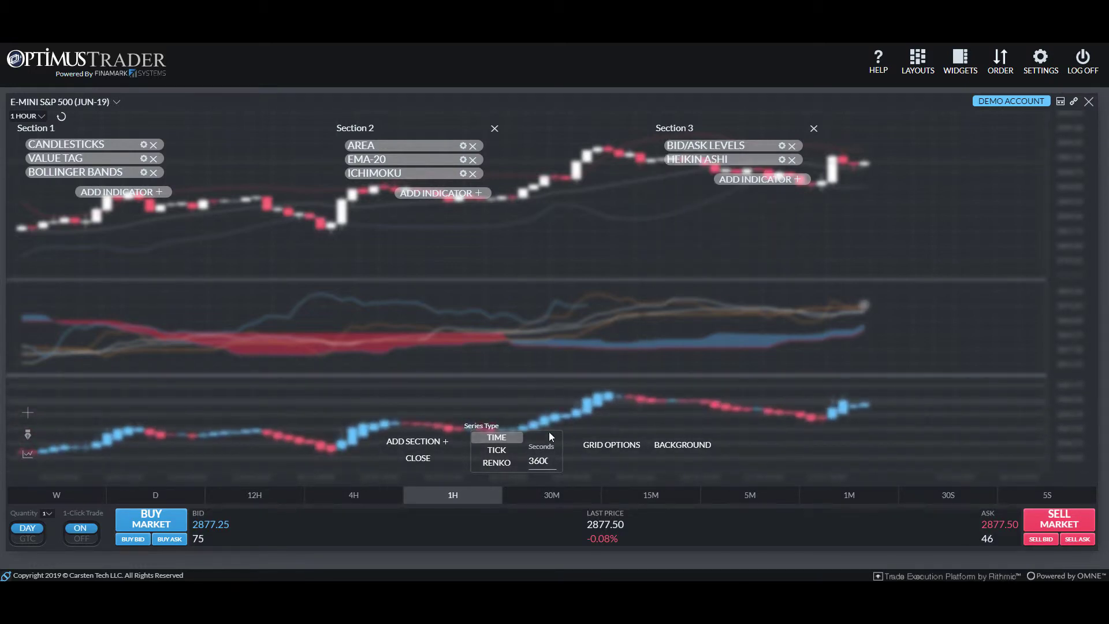
click(418, 458)
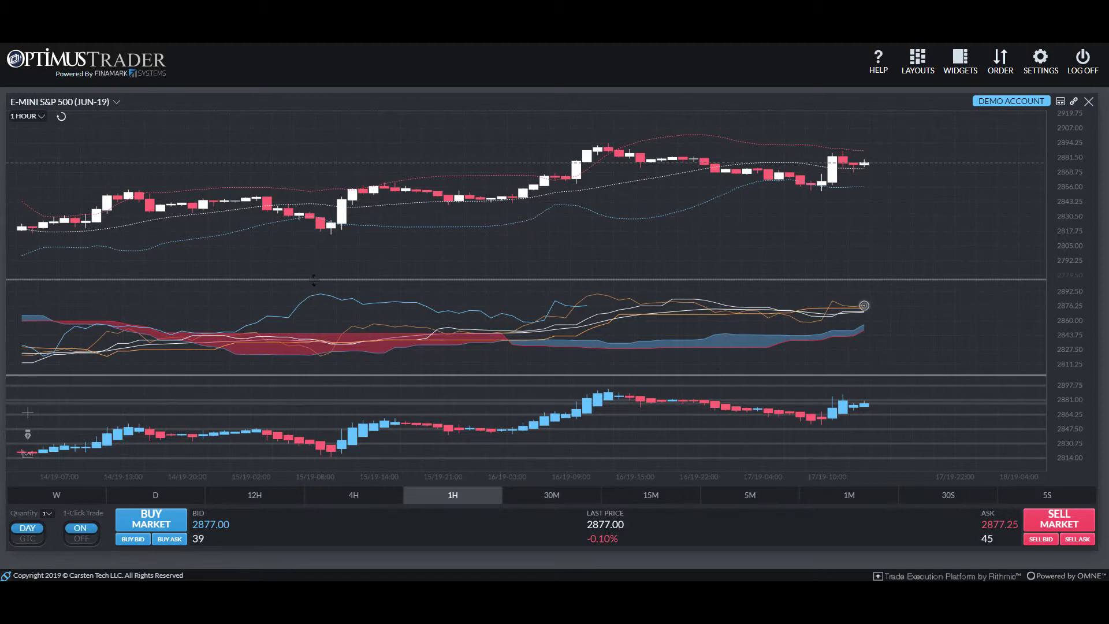
- Raise both section dividers to shrink the candlestick section and give the Heikin Ashi section more height
drag(315, 278, 319, 227)
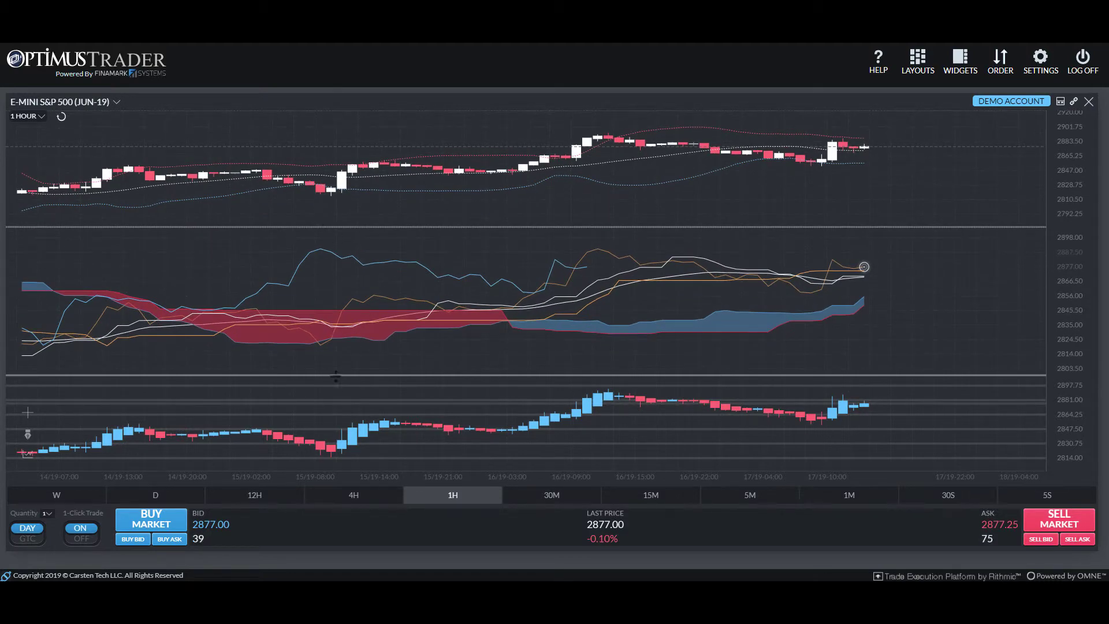
drag(336, 376, 184, 331)
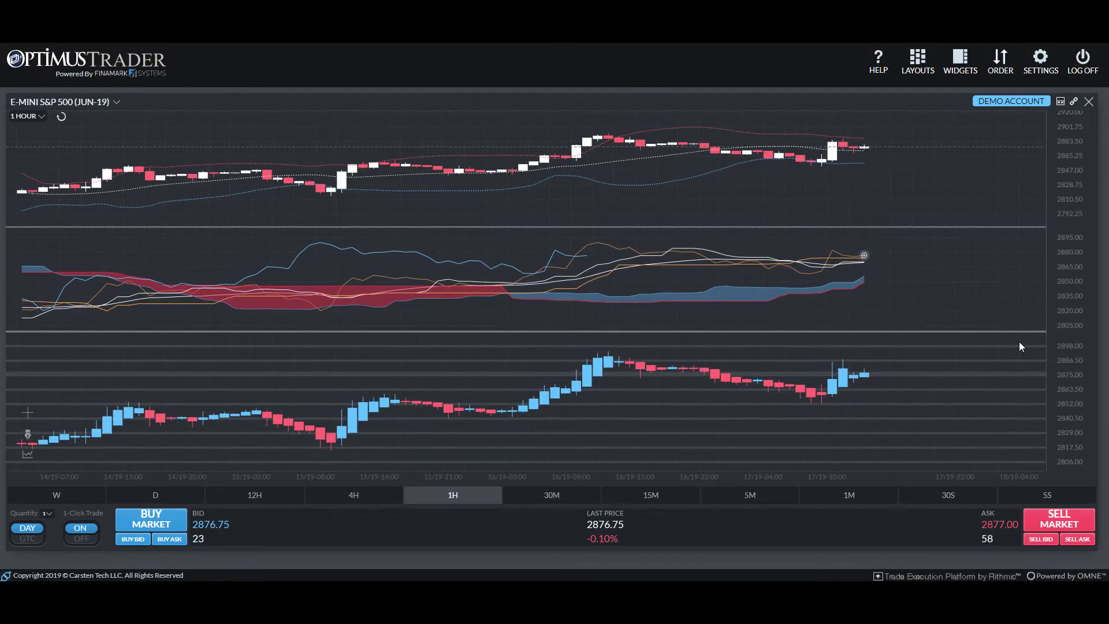
- Enlarge the middle section by moving its two dividers apart until the outer sections are narrow strips
drag(270, 230, 343, 213)
drag(348, 253, 353, 161)
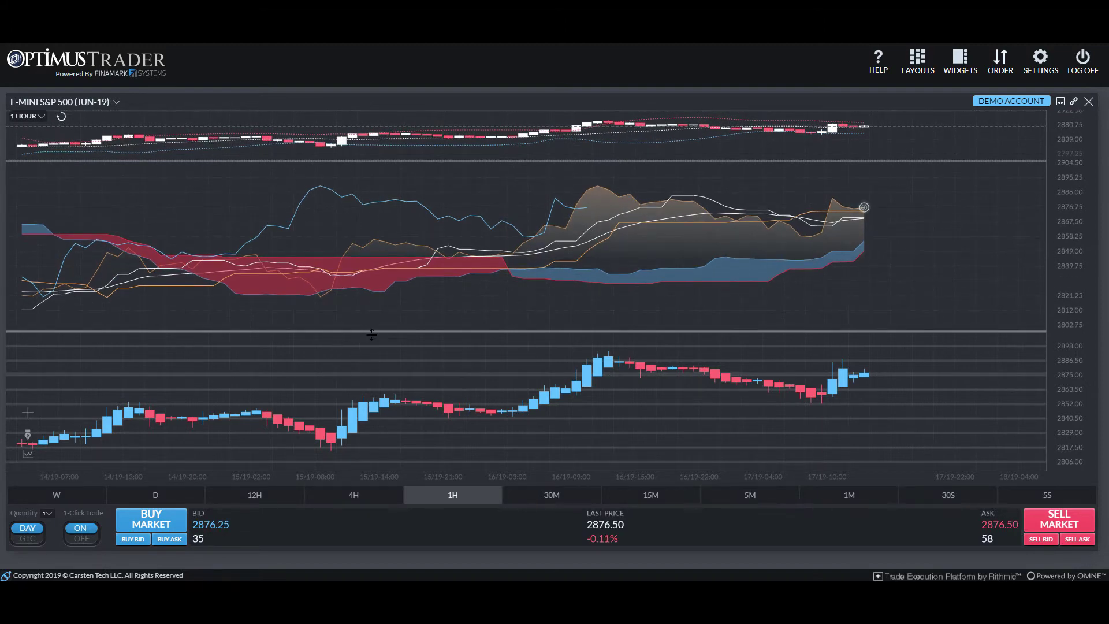
drag(380, 331, 376, 417)
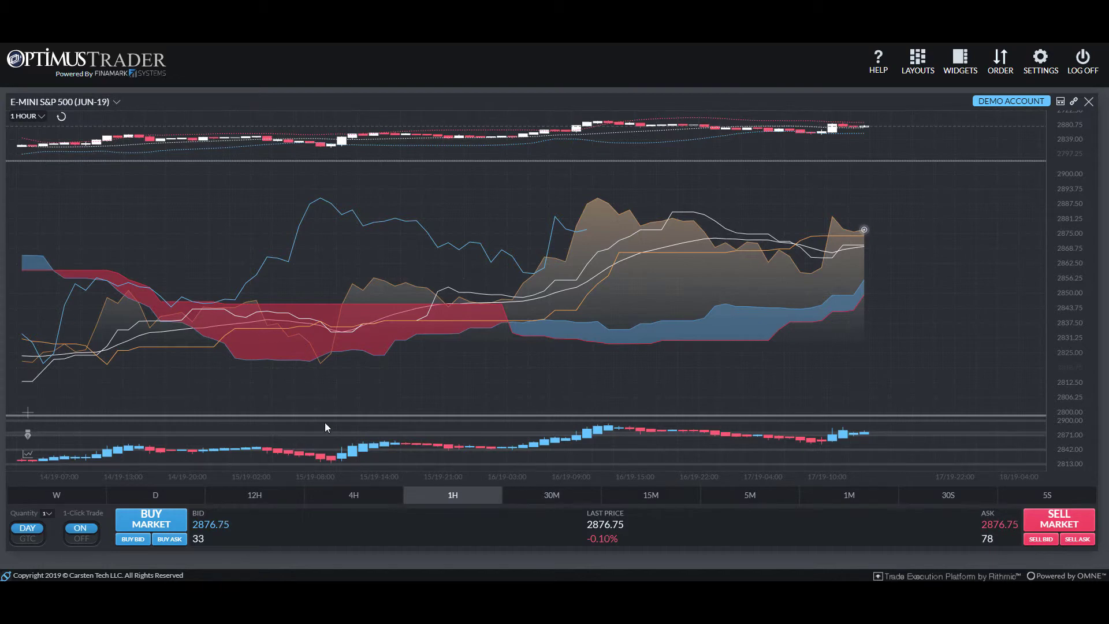
drag(337, 417, 340, 443)
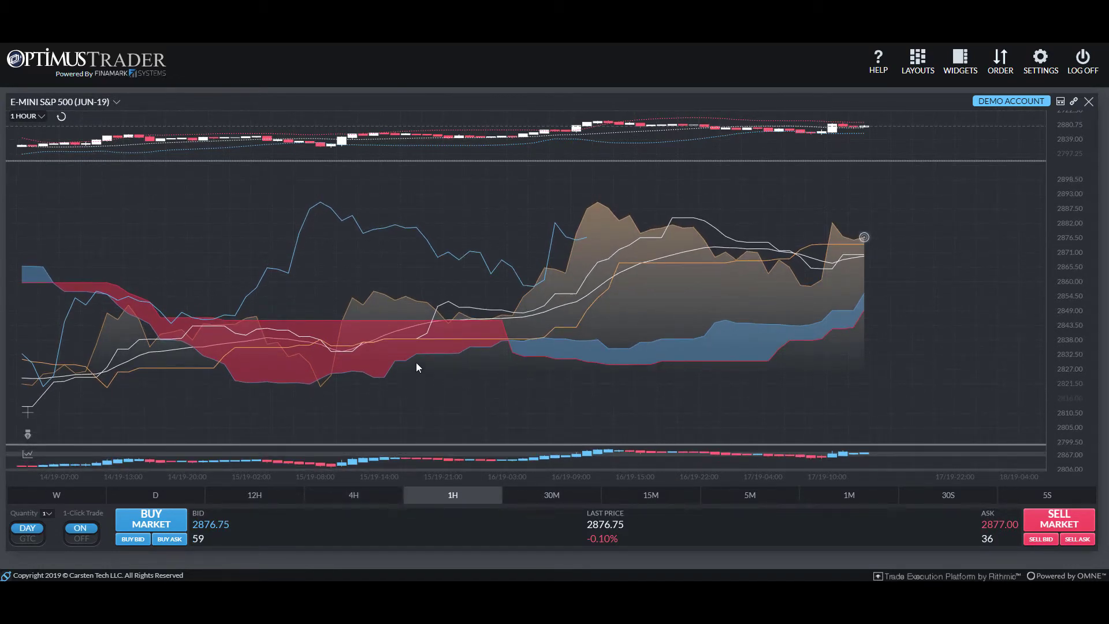
- Even out the three section heights by lowering the upper divider and raising the lower one
drag(445, 162, 445, 237)
drag(454, 445, 472, 363)
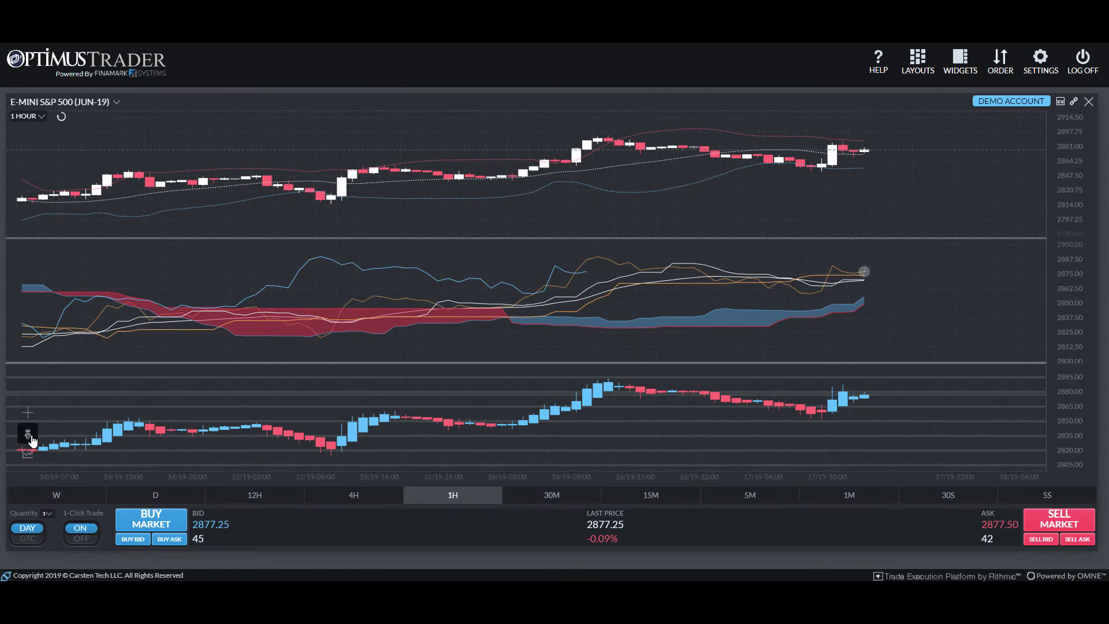
- Draw vertical lines with time values shown at 05/15/2019 12:00:00, 05/16/2019 03:00:00 and 05/17/2019 13:00:00 across the chart
click(28, 440)
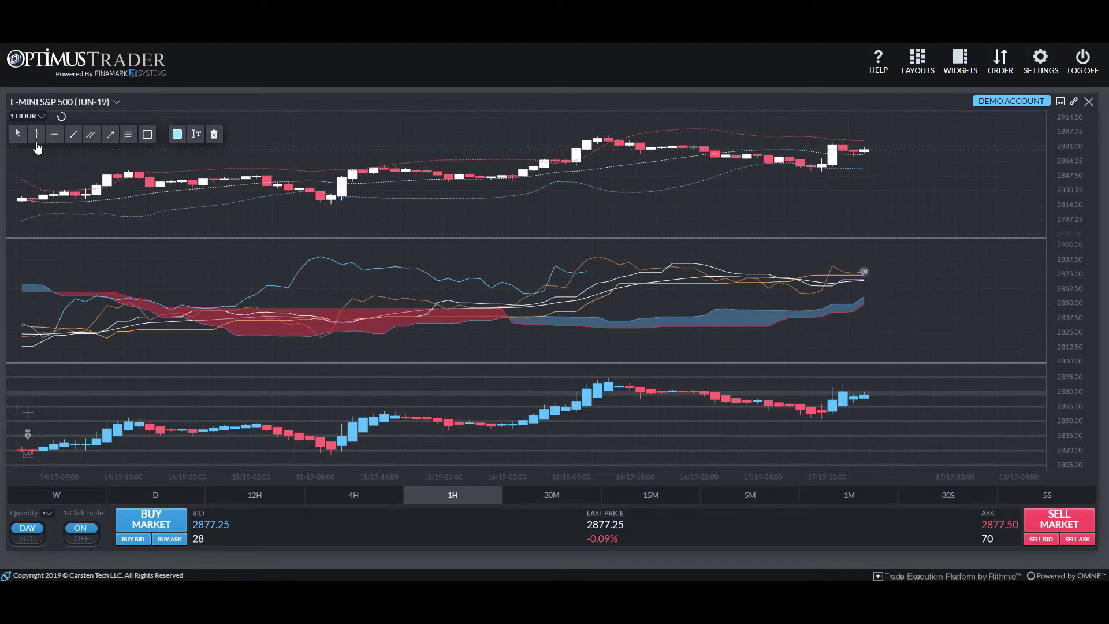
click(38, 138)
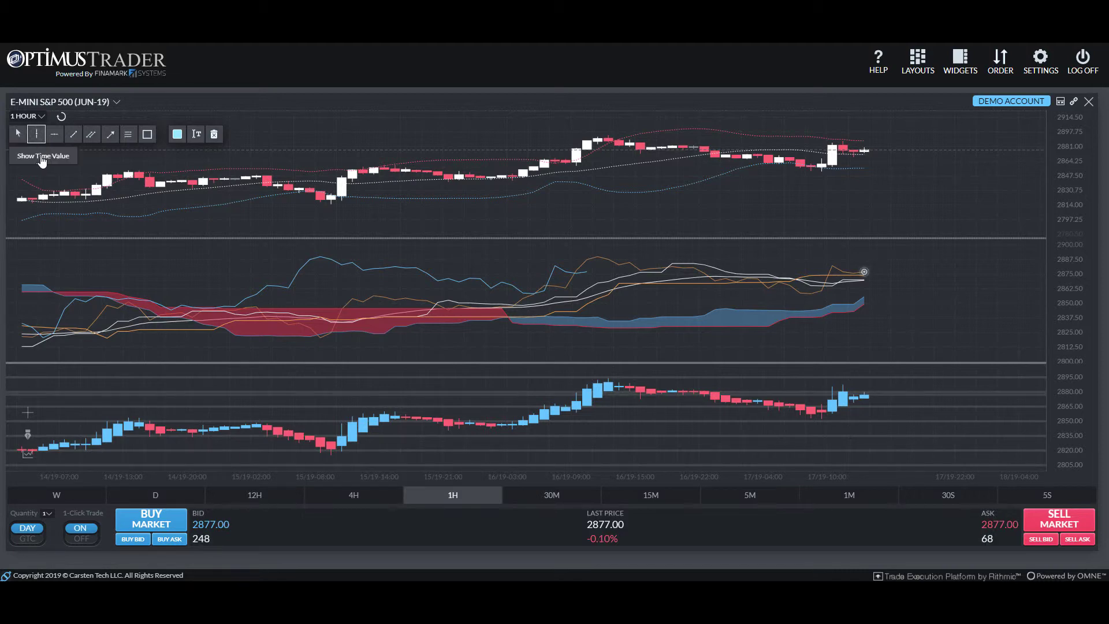
click(63, 161)
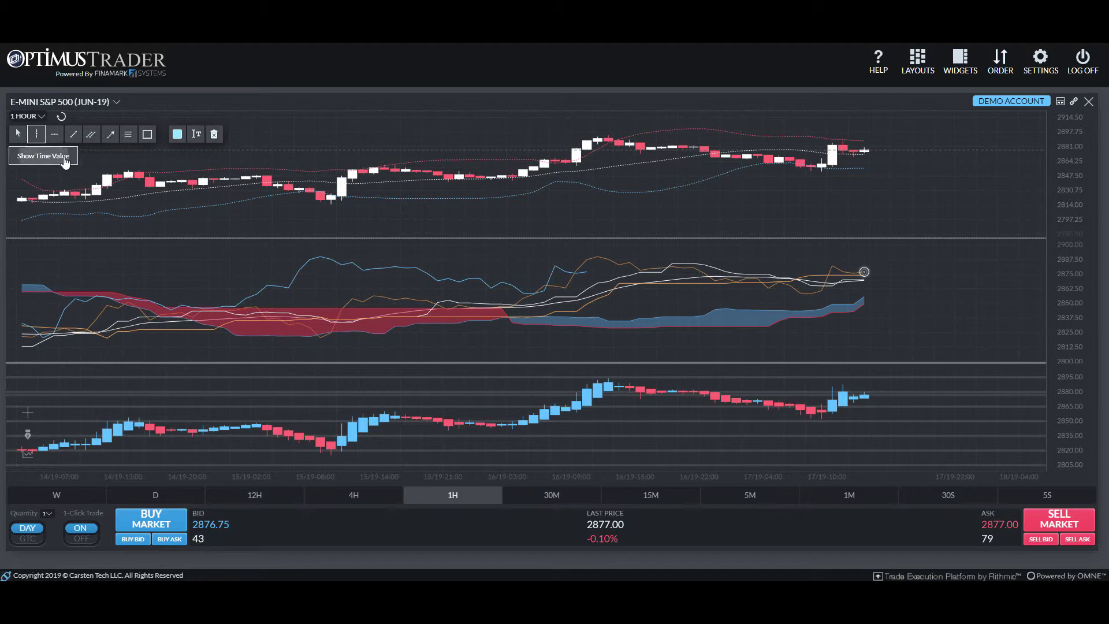
click(367, 188)
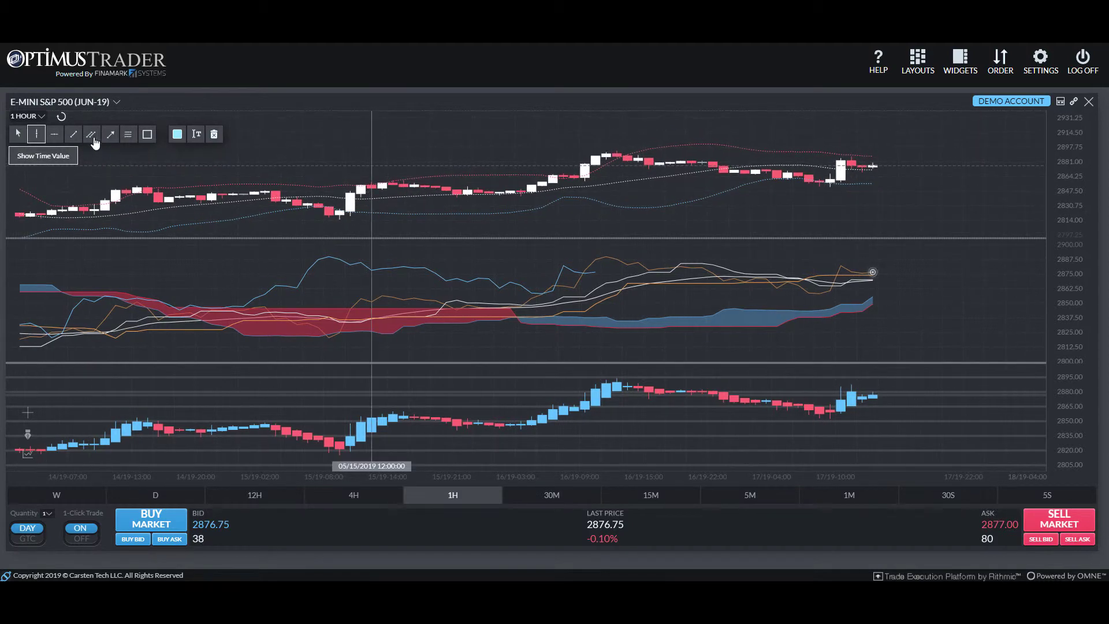
click(525, 129)
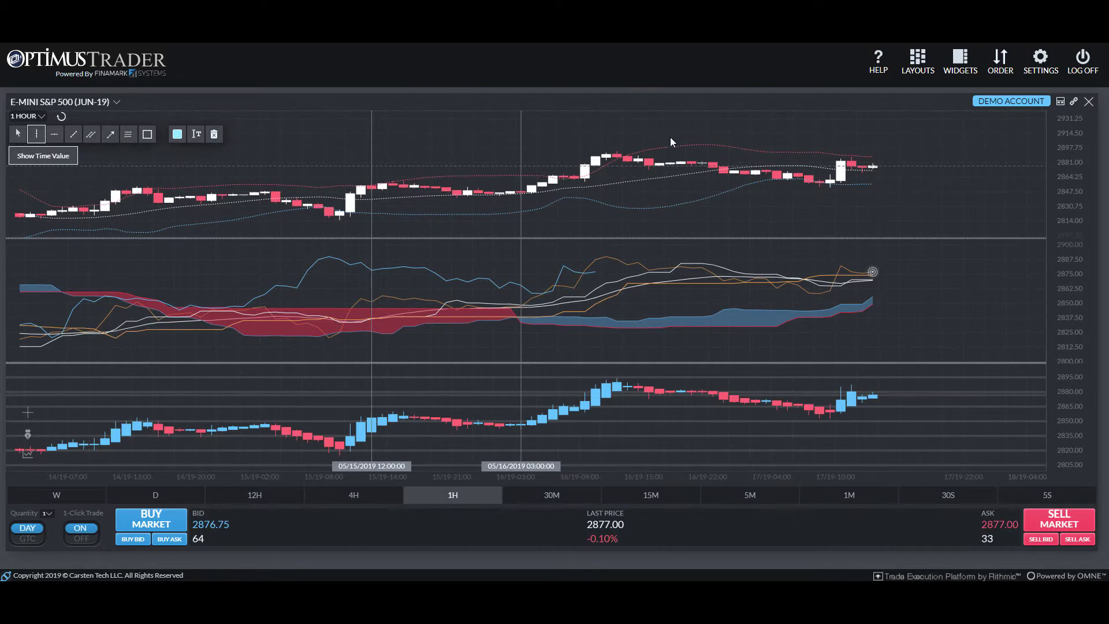
click(872, 168)
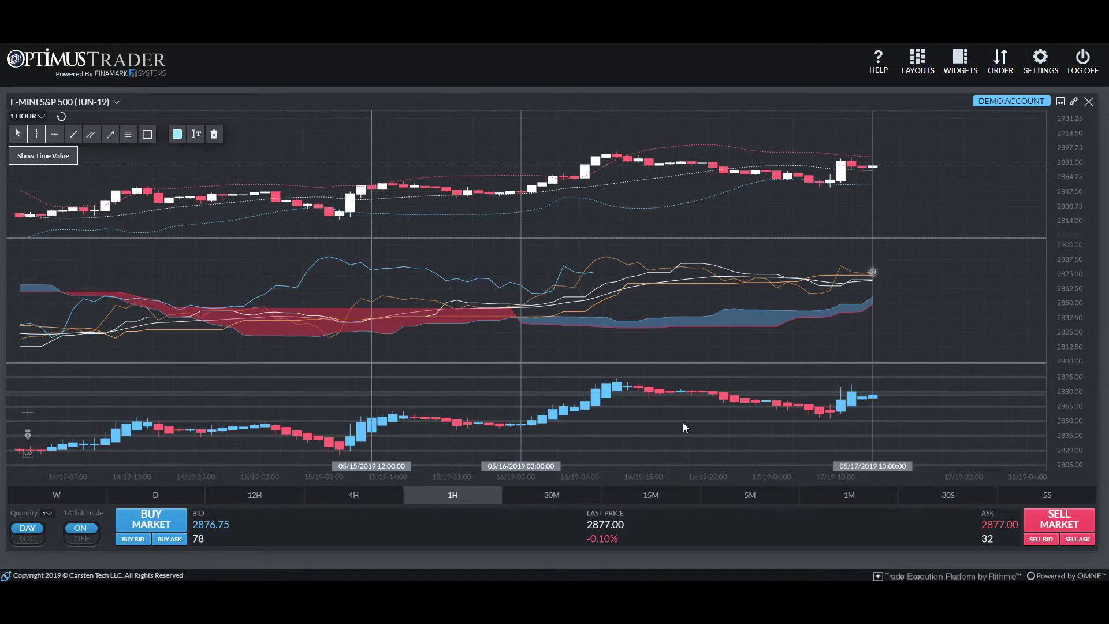
- Place horizontal price lines at 2809.00 in the candlestick section, 2857.50 in the middle section and near the Heikin Ashi section's lower edge
click(53, 135)
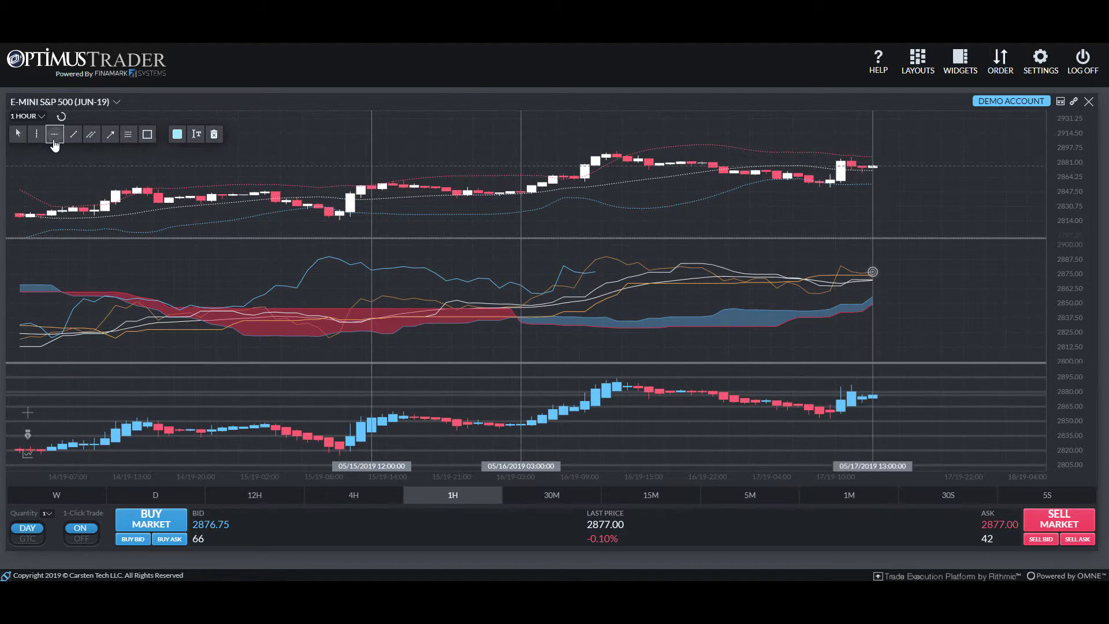
click(473, 225)
click(1003, 295)
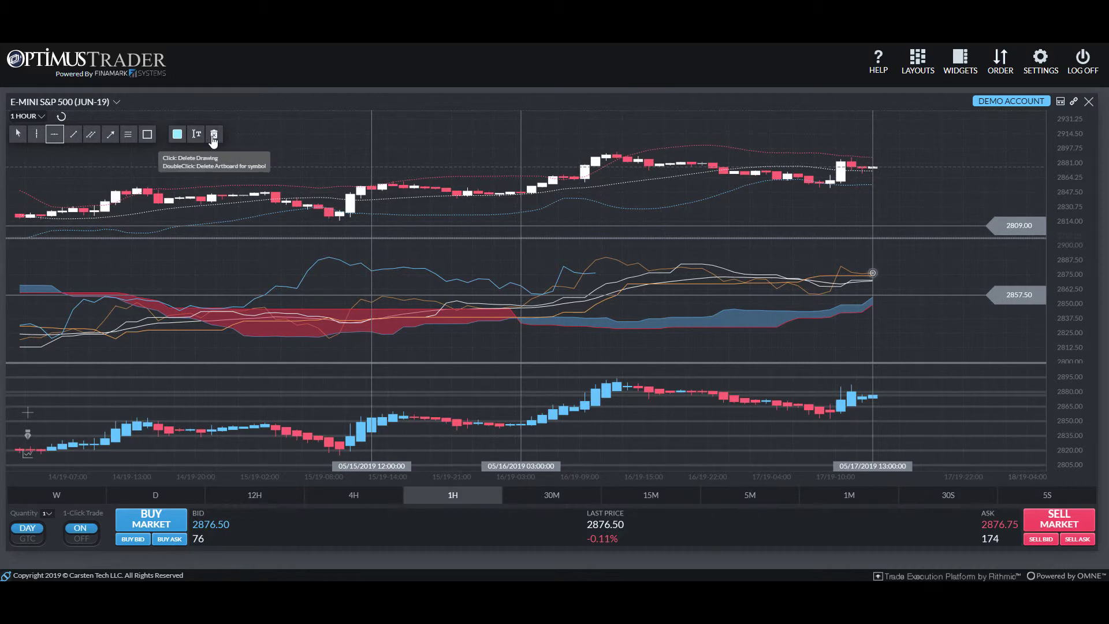
click(400, 465)
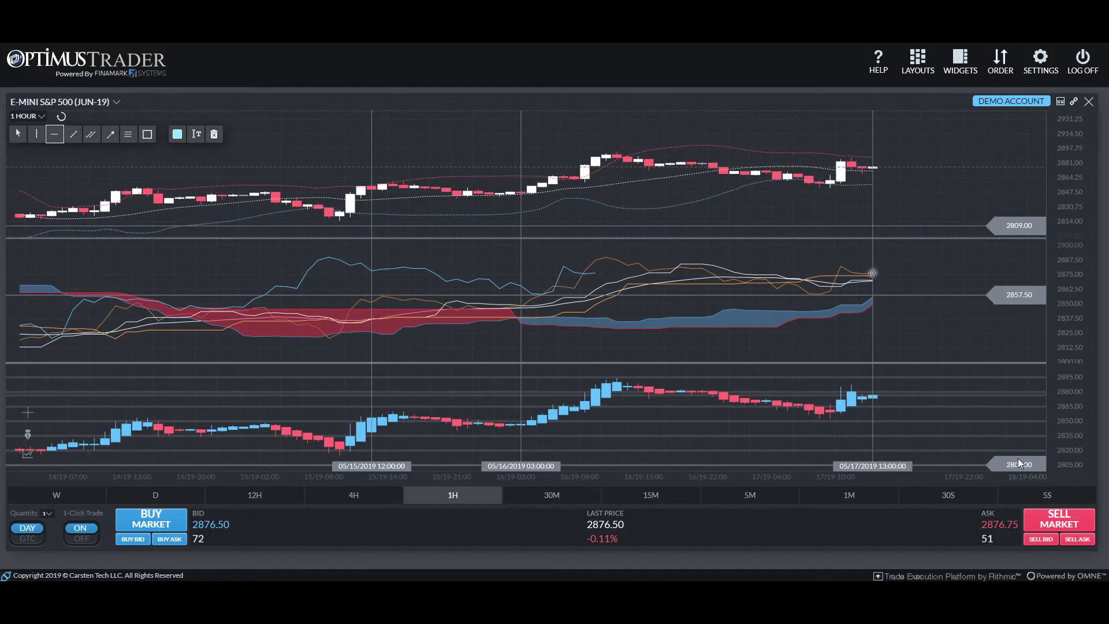
drag(1019, 465, 1018, 462)
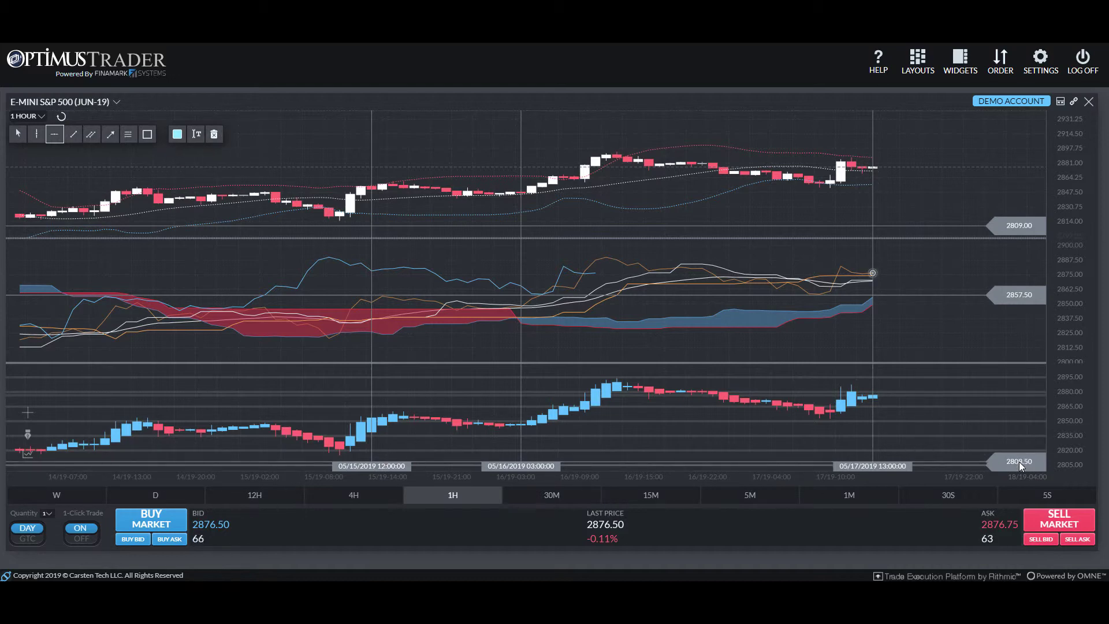
- Clear all drawings and draw two trend lines, a short one in the middle section and a long one rising into the candlestick section
click(219, 137)
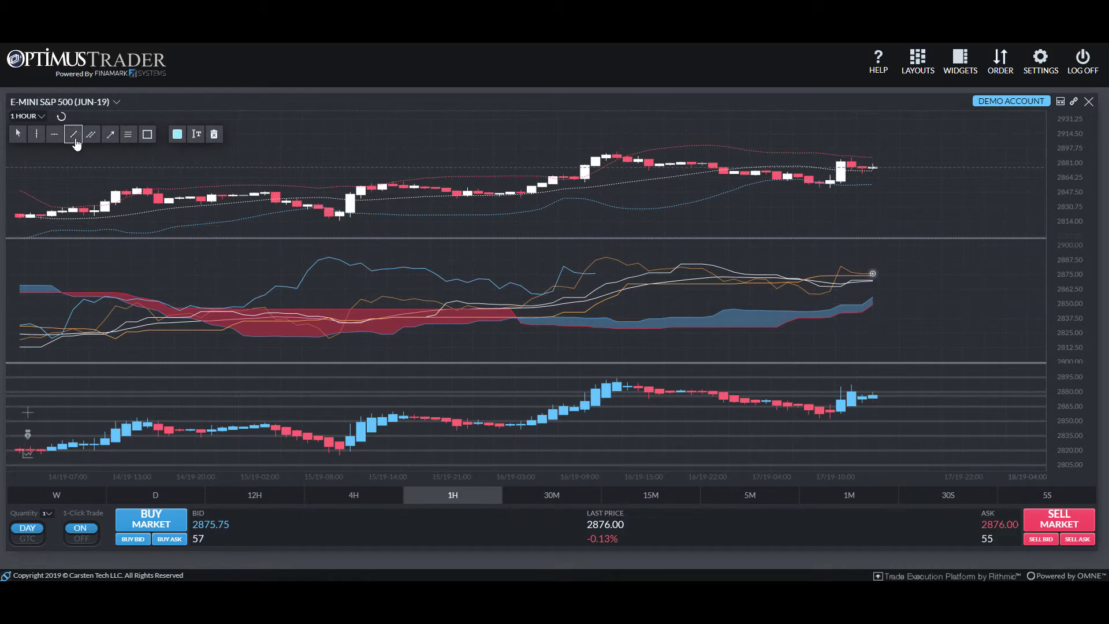
mouse_move(168, 353)
mouse_down()
mouse_move(207, 310)
mouse_move(225, 325)
mouse_up()
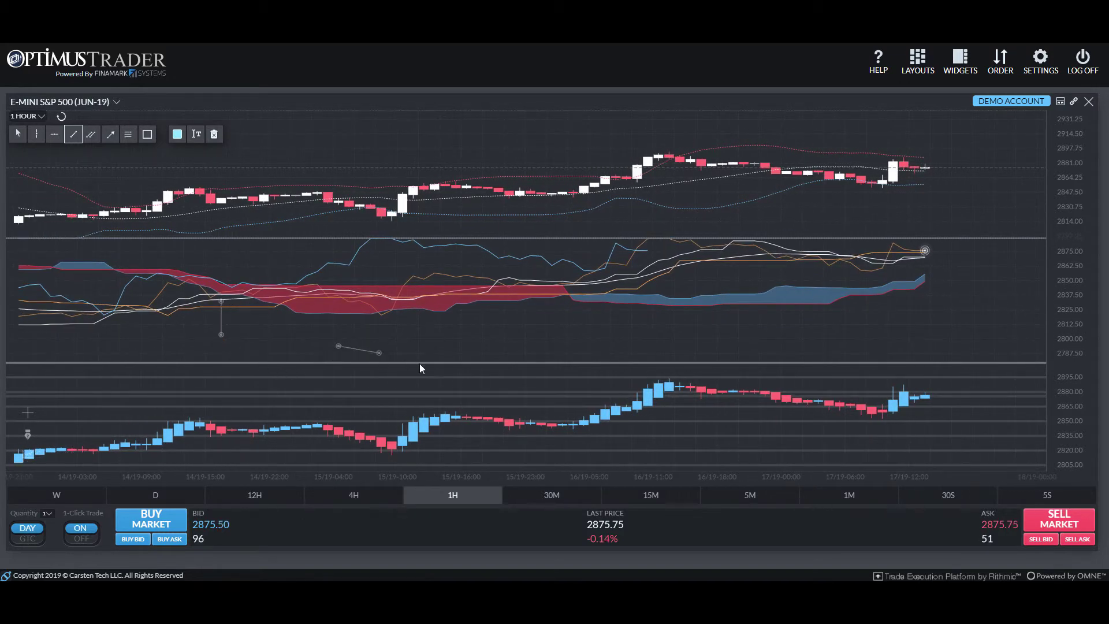
click(449, 164)
drag(449, 164, 732, 190)
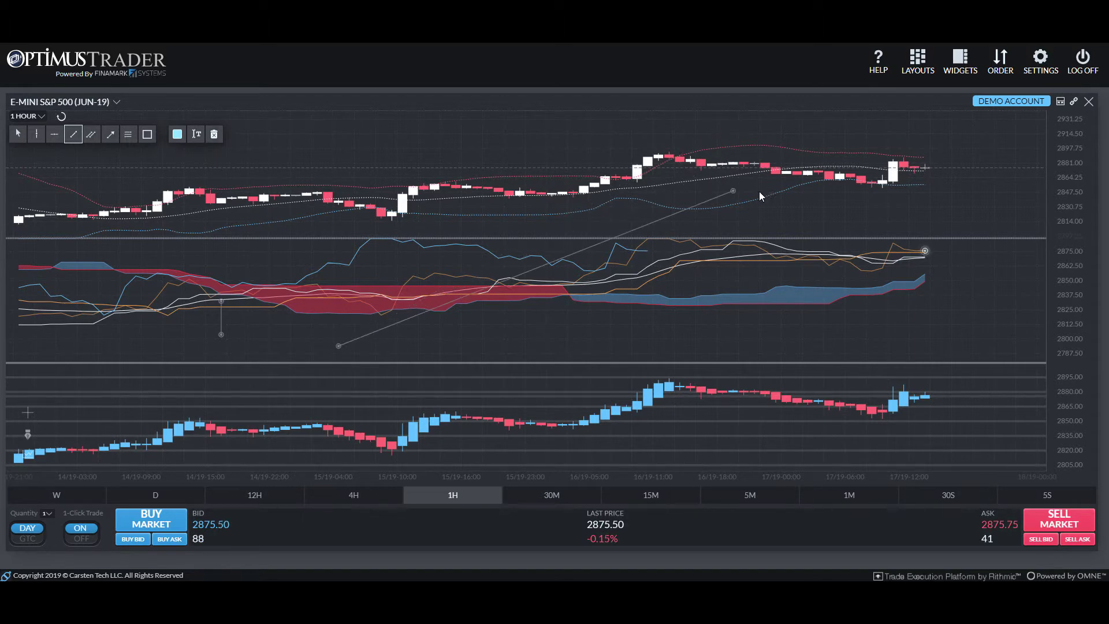
- Draw a rising parallel channel over the early candlesticks and a long, nearly horizontal arrow above the more recent ones
click(96, 136)
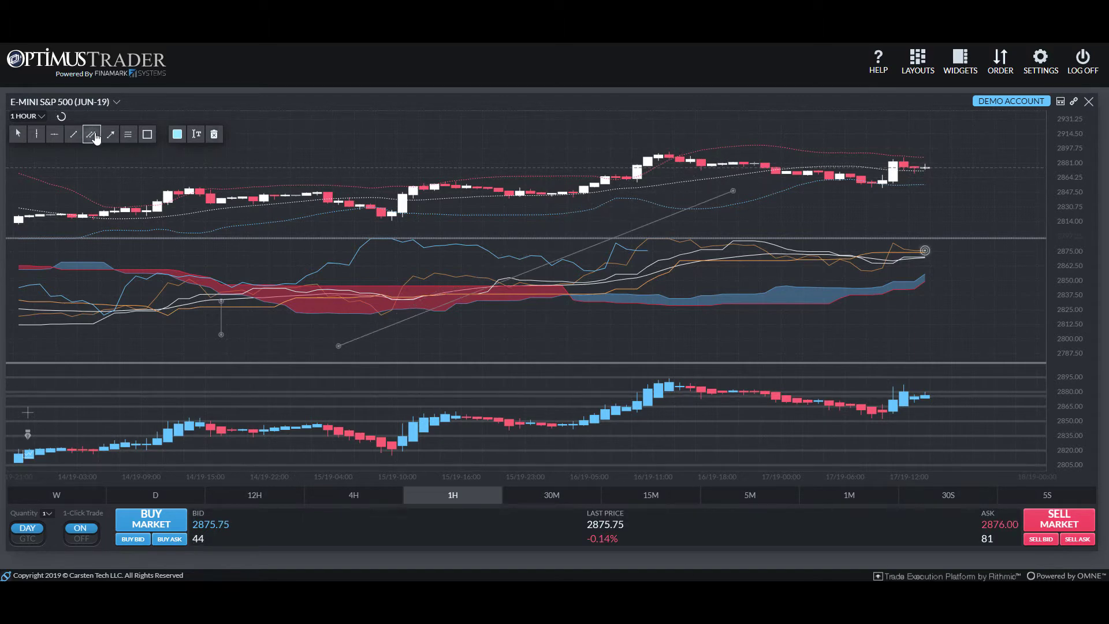
drag(358, 150, 281, 214)
drag(162, 303, 200, 258)
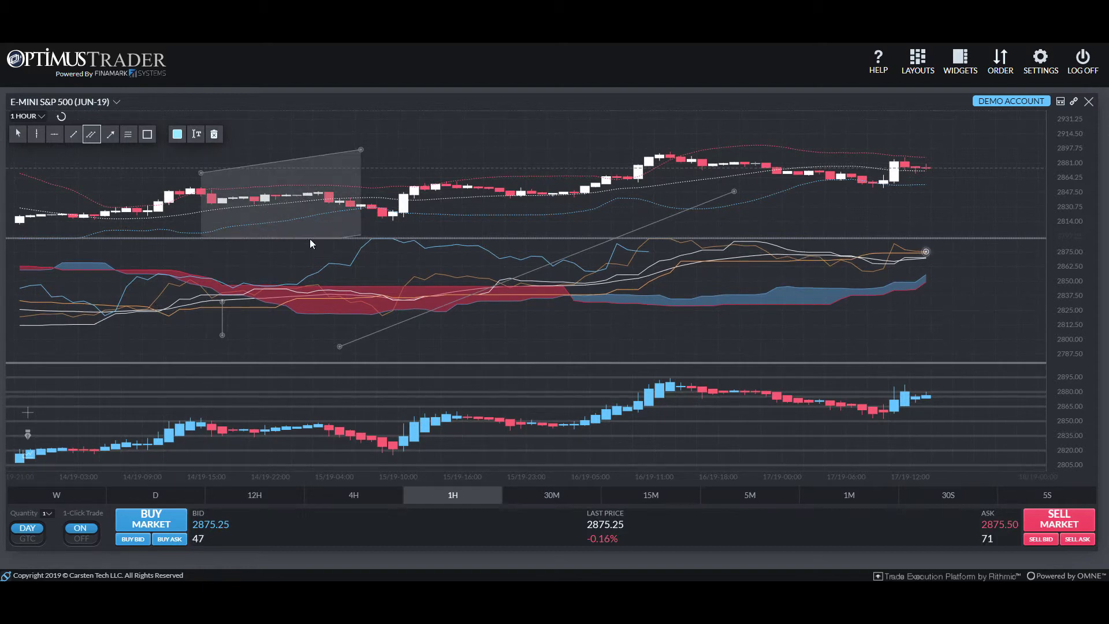
drag(327, 154, 380, 276)
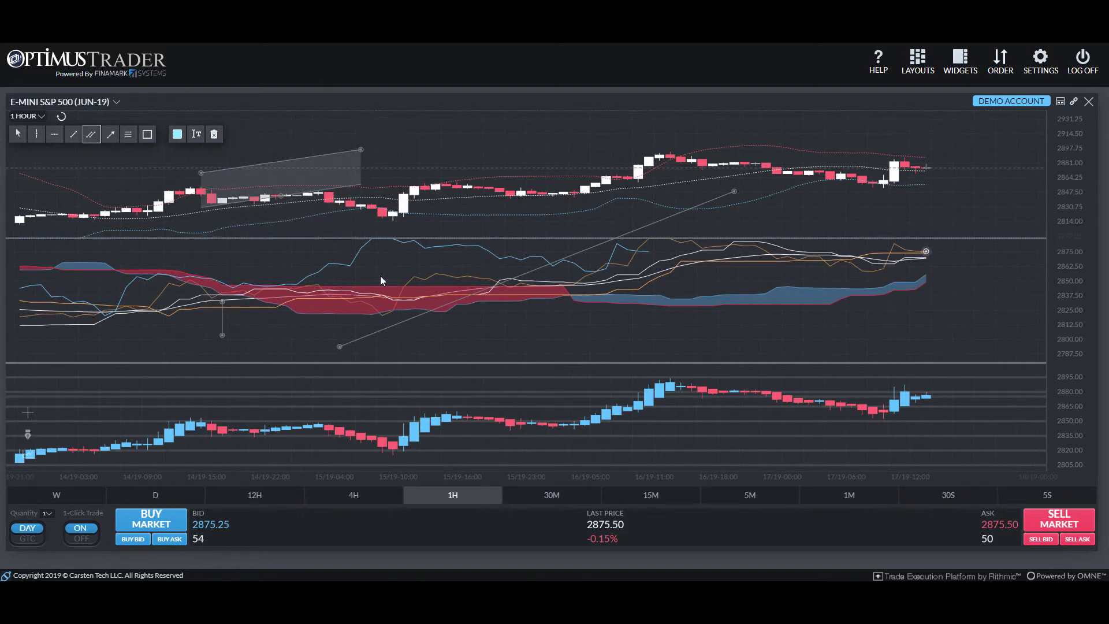
click(110, 134)
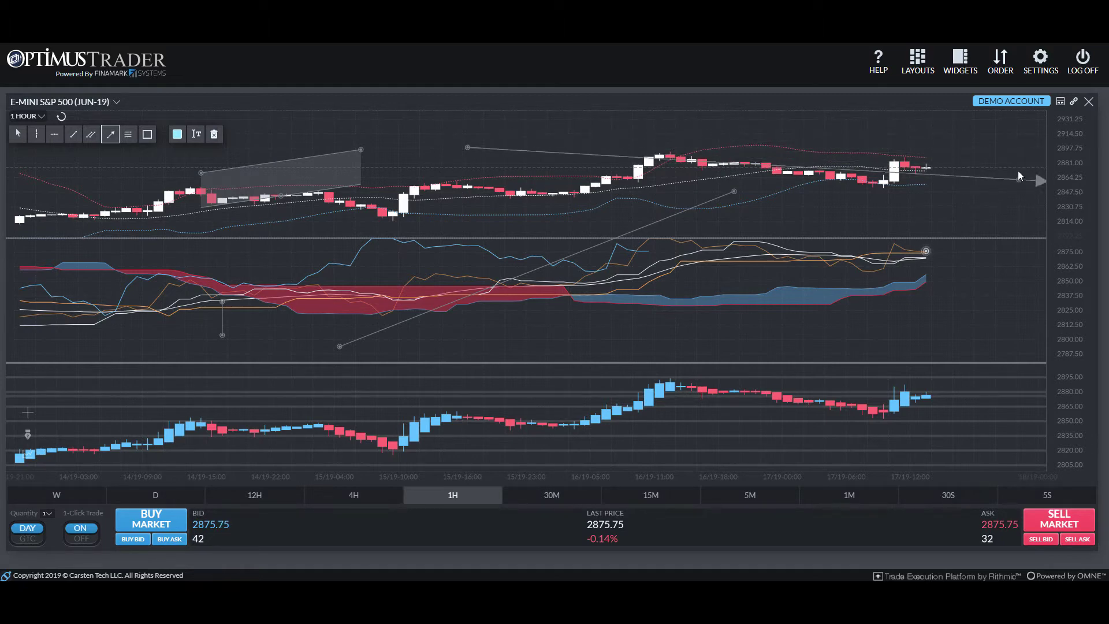
click(963, 154)
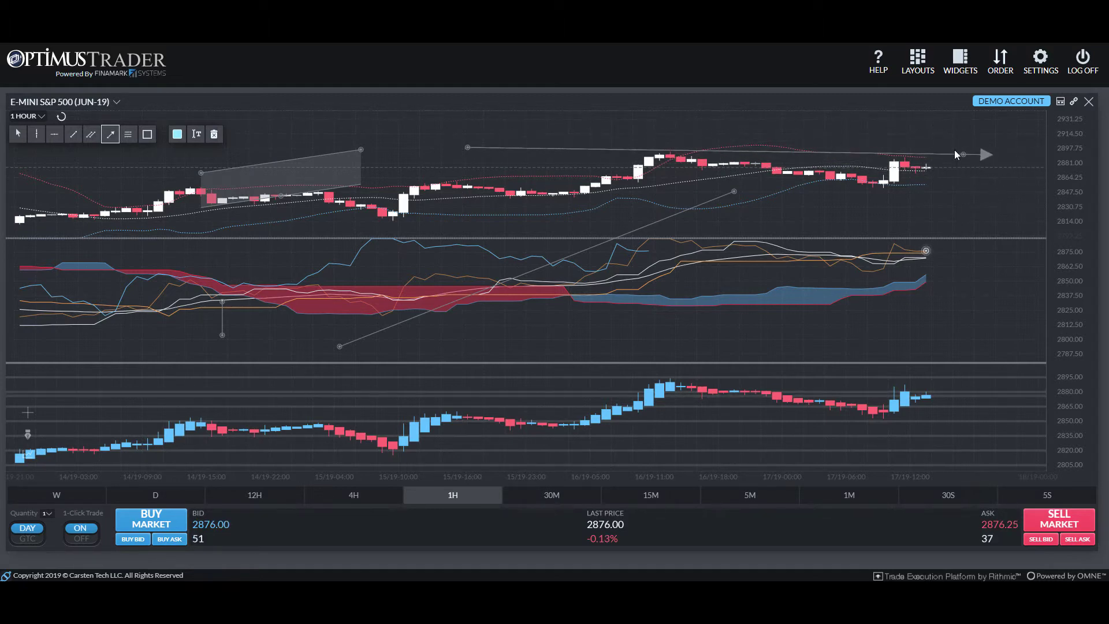
- Draw a Fibonacci retracement across the middle section, with 0% at 2859.25 and 100% at 2820.25
click(128, 134)
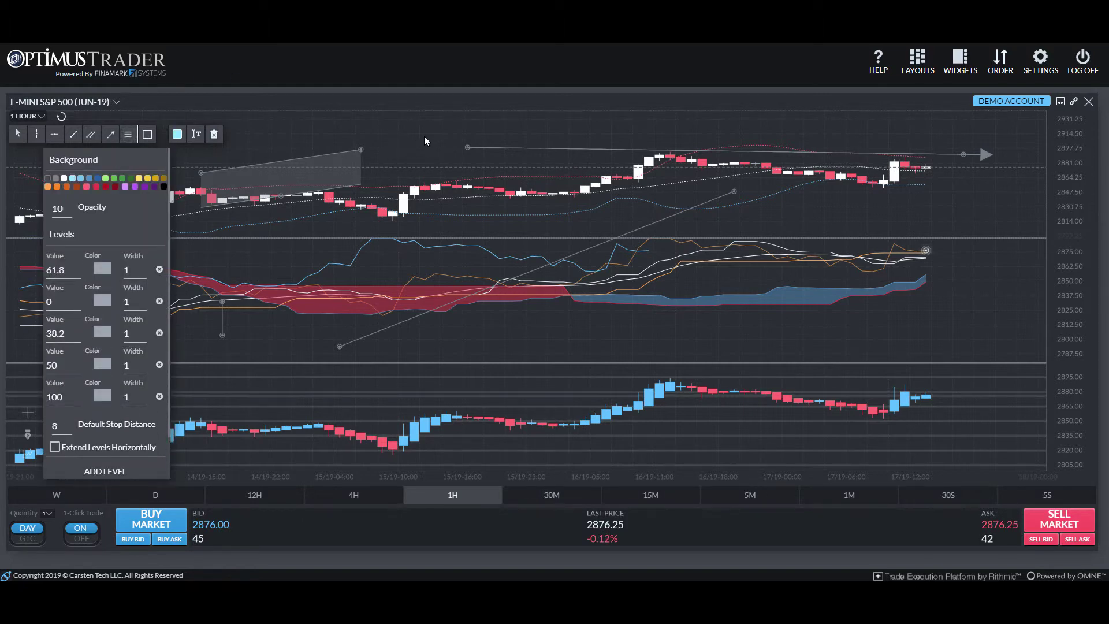
click(383, 316)
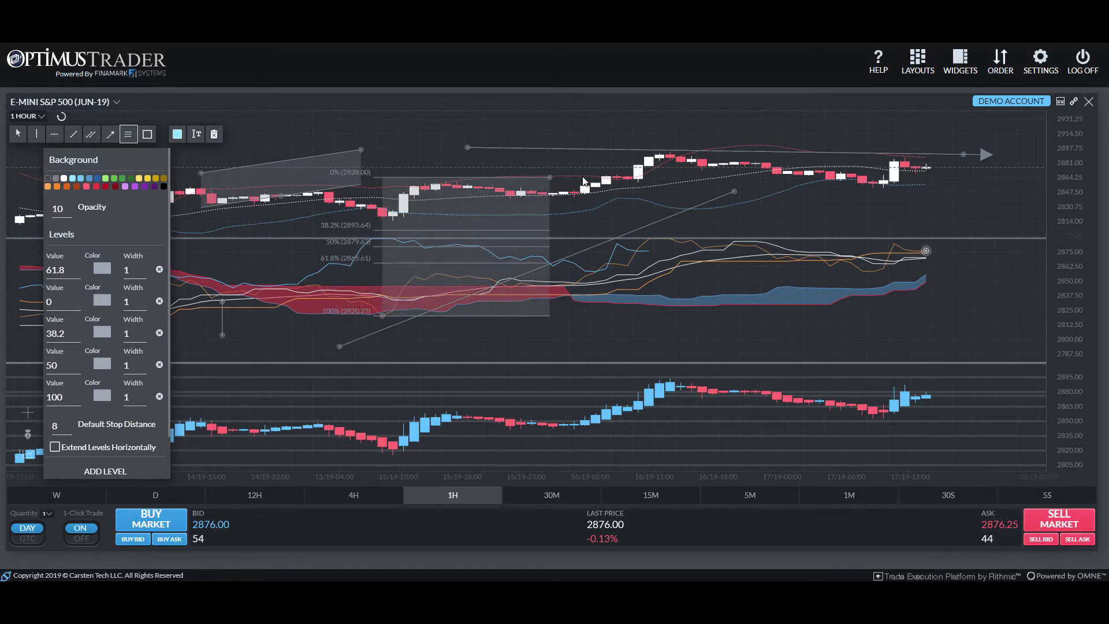
click(639, 185)
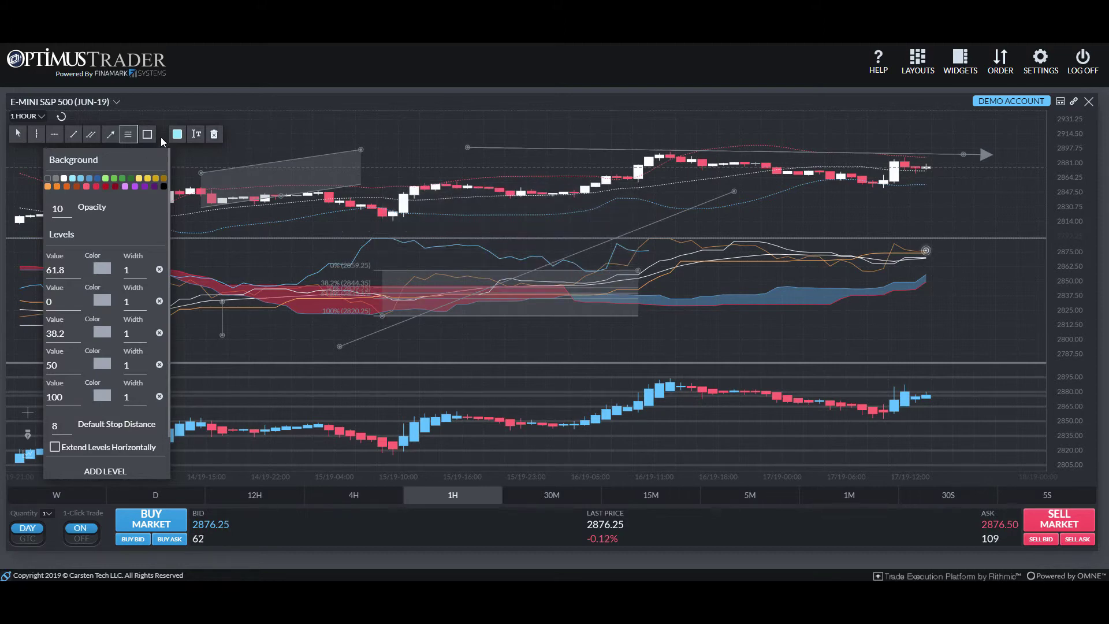
- Draw a small rectangle above the candlesticks and another one below the cloud in the middle section, adjusting their corners
click(147, 135)
click(425, 151)
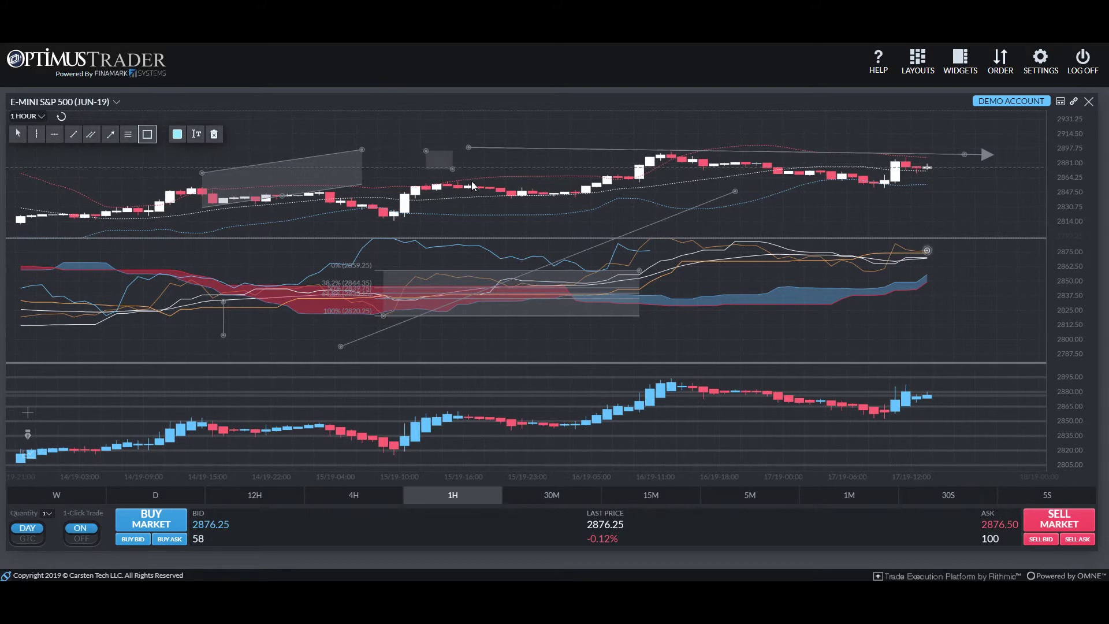
click(501, 199)
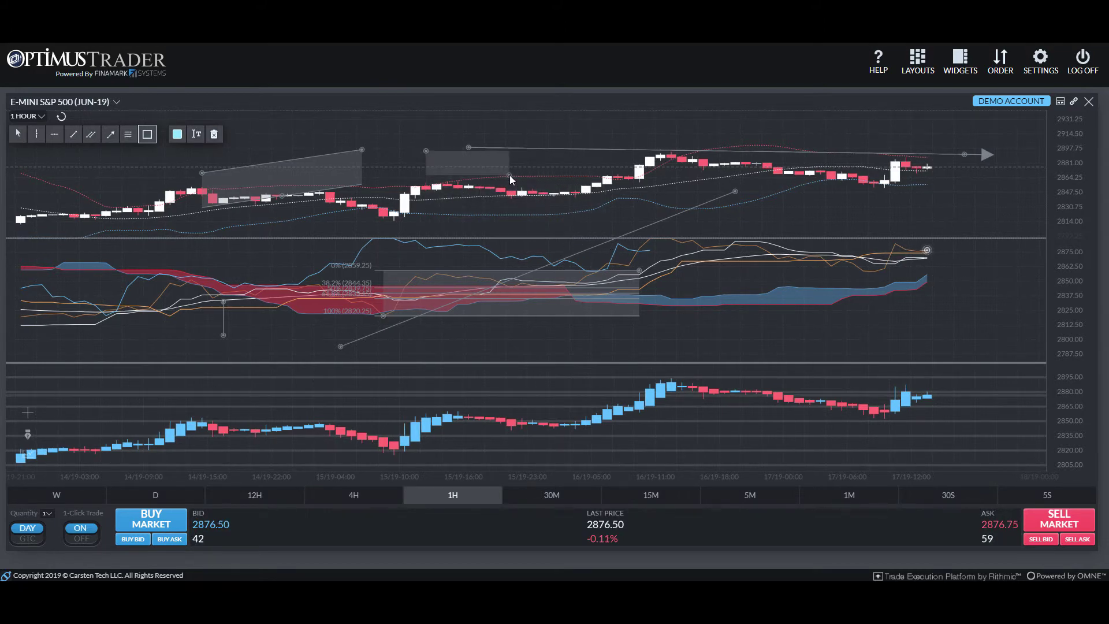
click(563, 212)
click(619, 230)
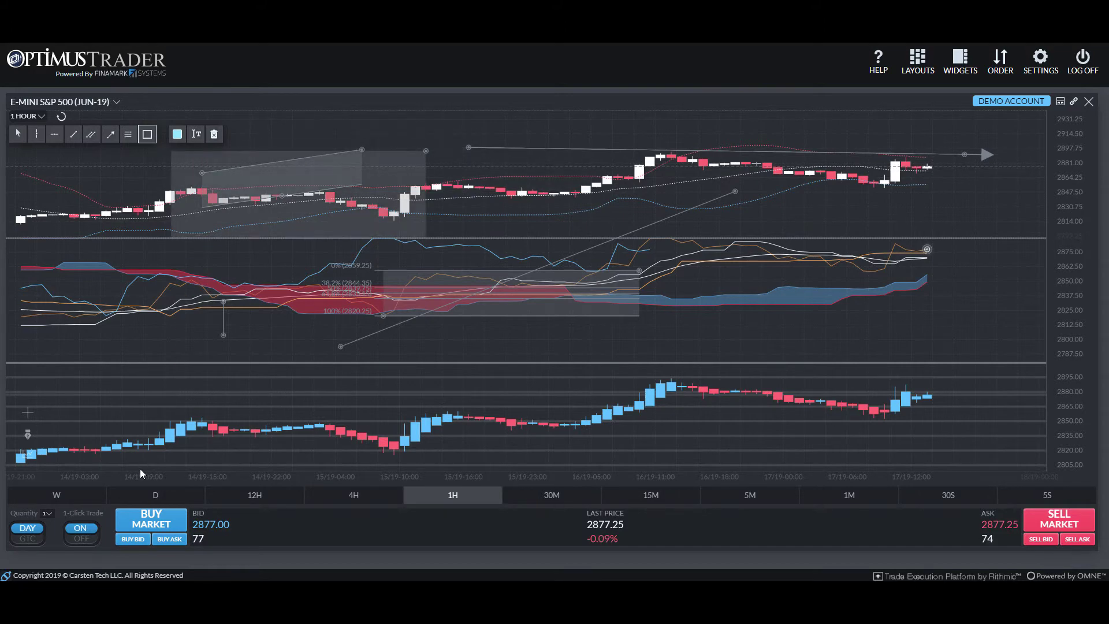
click(208, 203)
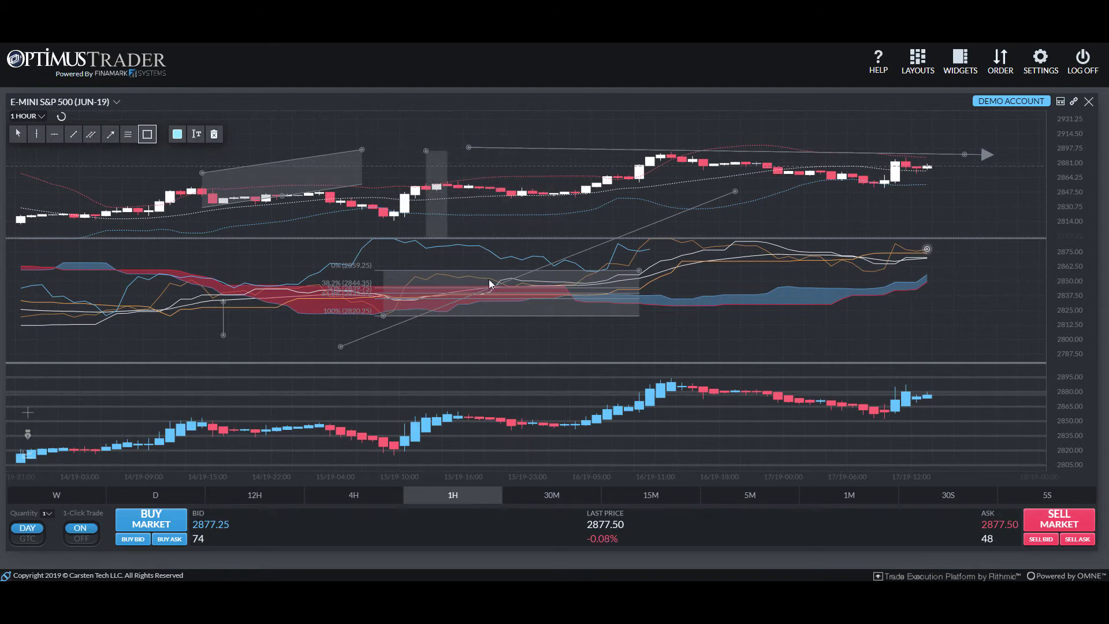
click(391, 137)
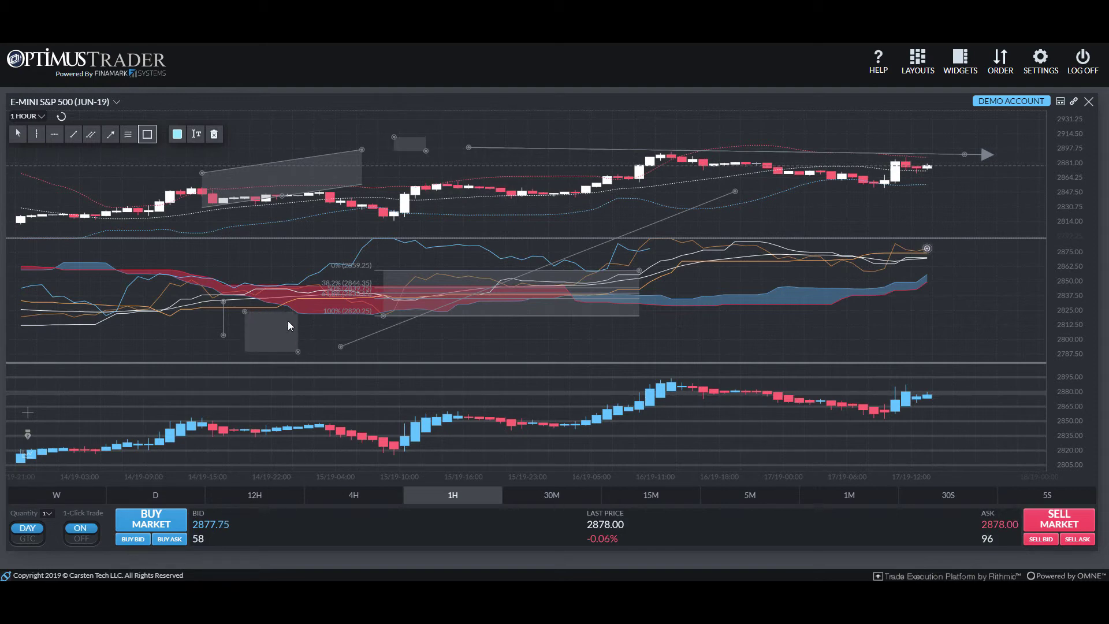
- Set the drawing color to red and draw a rectangle above the earliest candlesticks
click(178, 135)
click(161, 158)
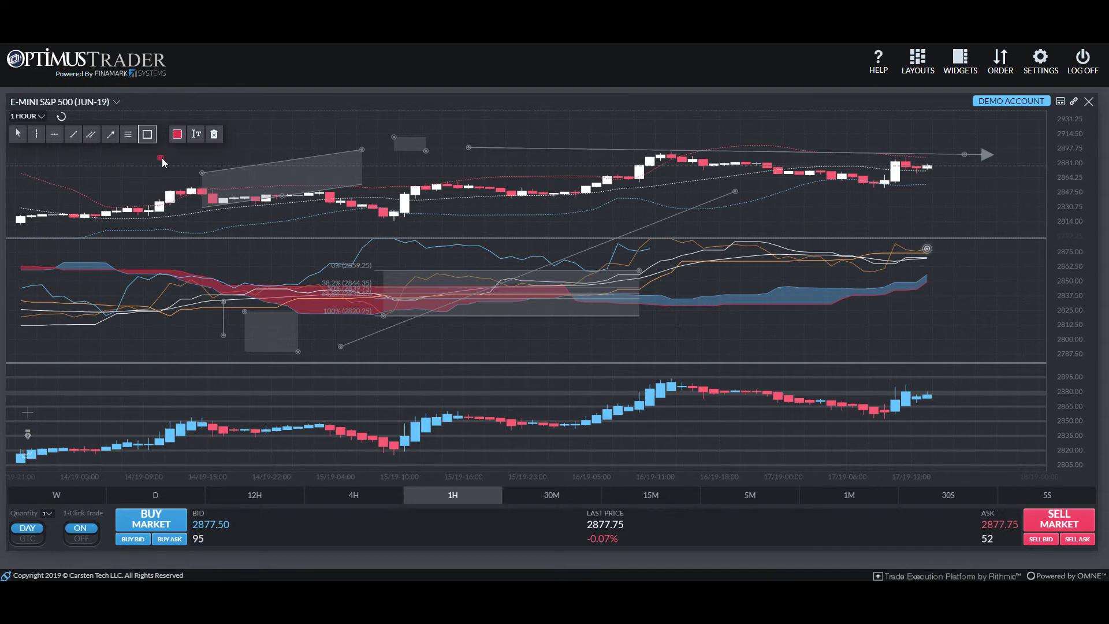
click(111, 183)
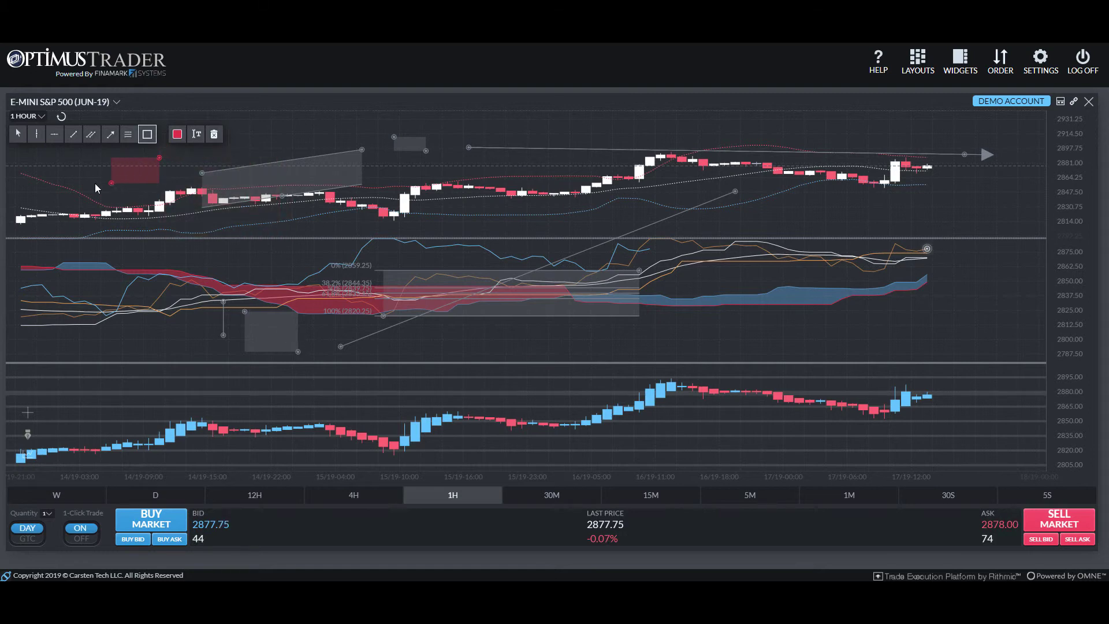
- Start a text annotation on the candlestick section reading "Hi this is oiptimuis"
click(196, 134)
click(187, 152)
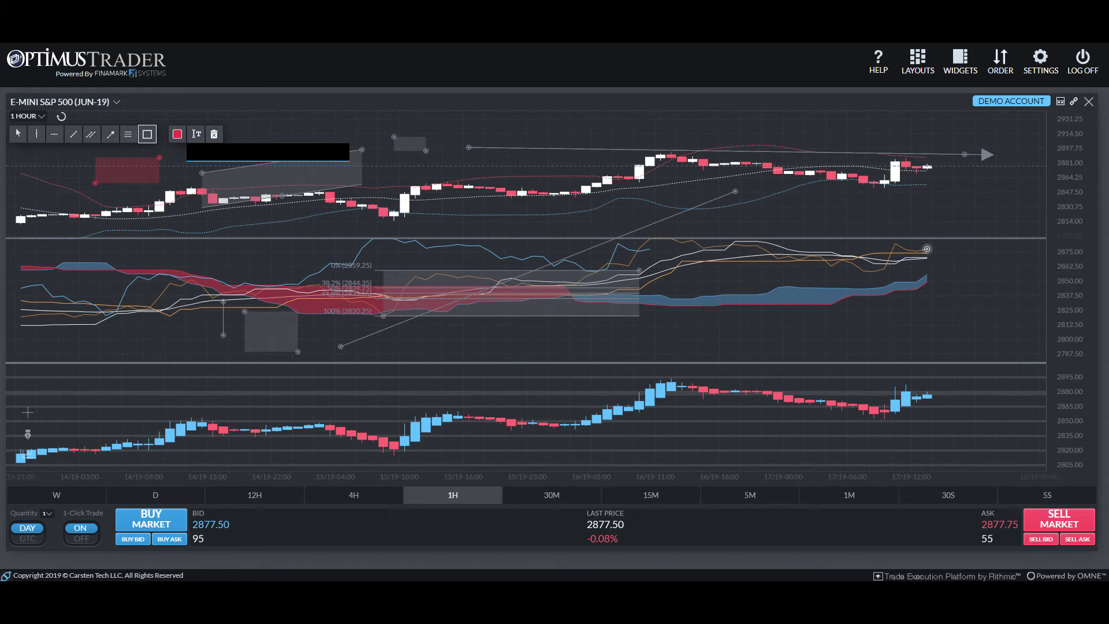
text(Hi this is oiptimuis)
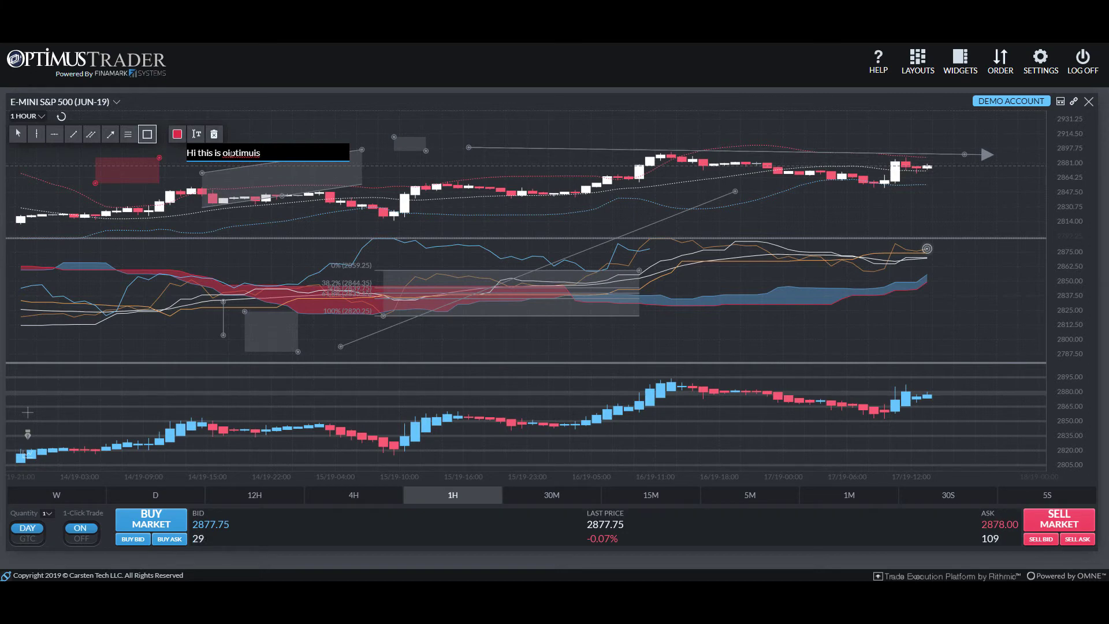
- Draw another red rectangle over the early candlesticks and delete the symbol's entire artboard of drawings
drag(191, 201, 271, 218)
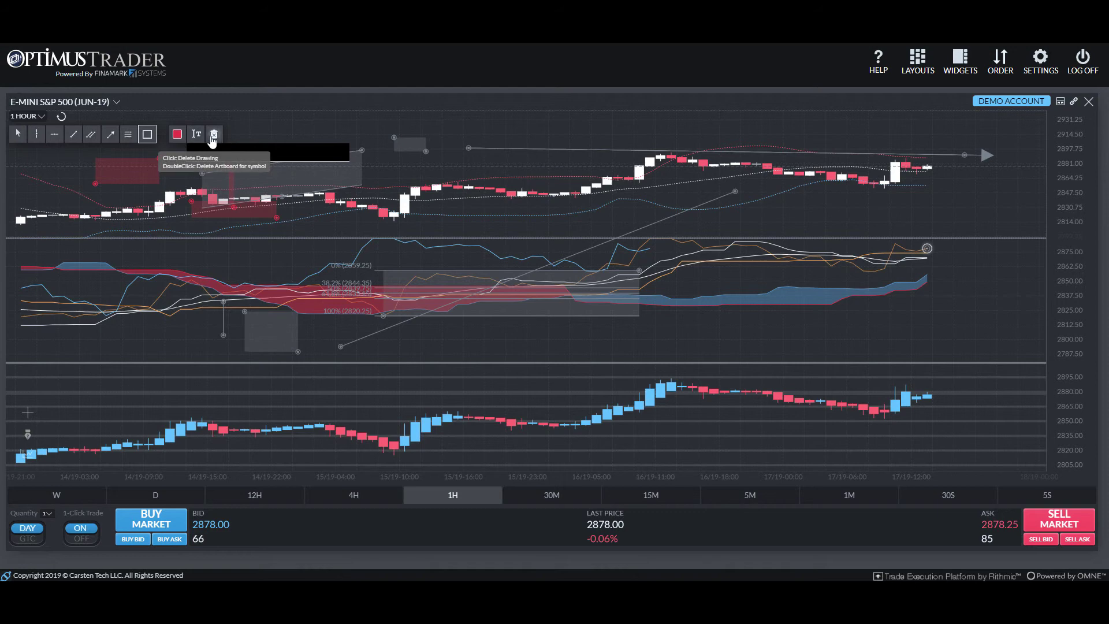
double_click(214, 135)
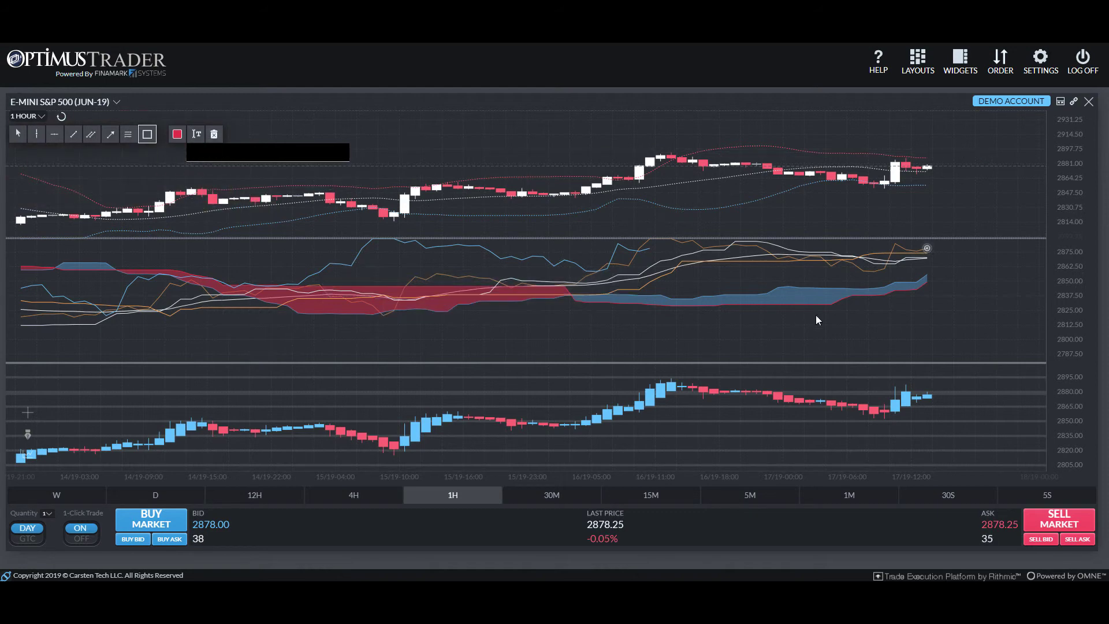